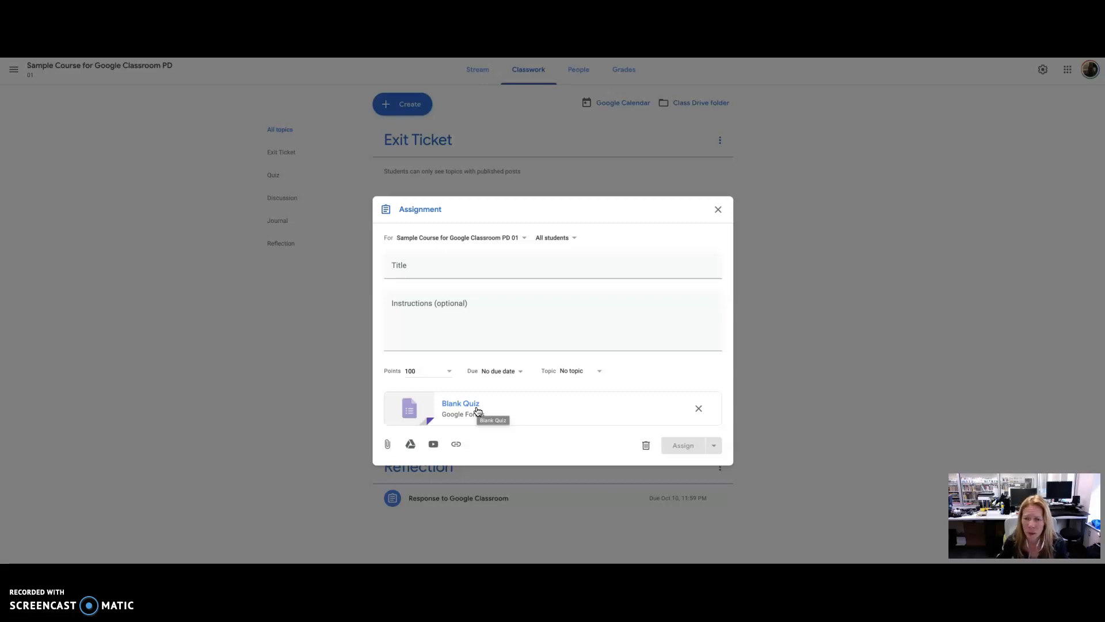
- Title the new assignment "Climate Change"
left_click(461, 273)
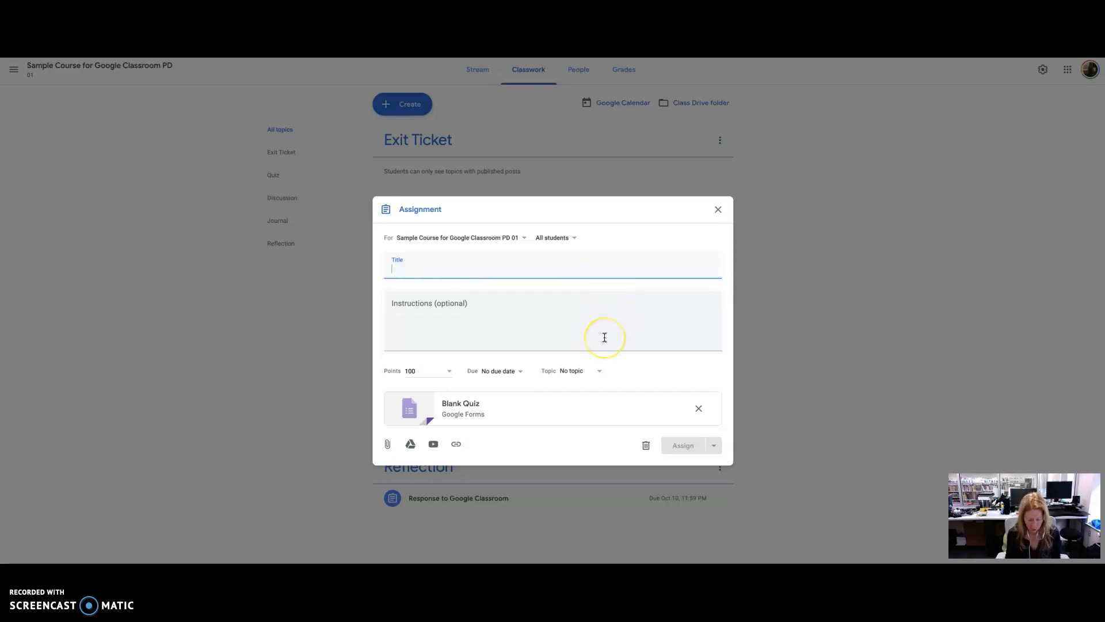
type("Climate Change")
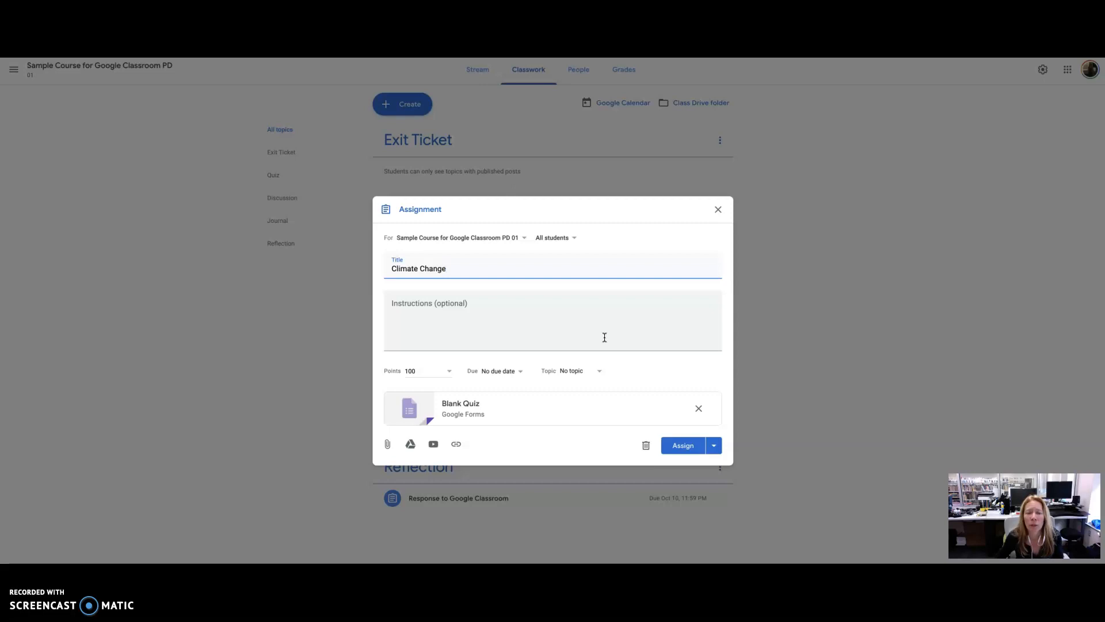
- Try adding Ms. Long's Class and US History as extra recipient classes, then remove them again
left_click(588, 329)
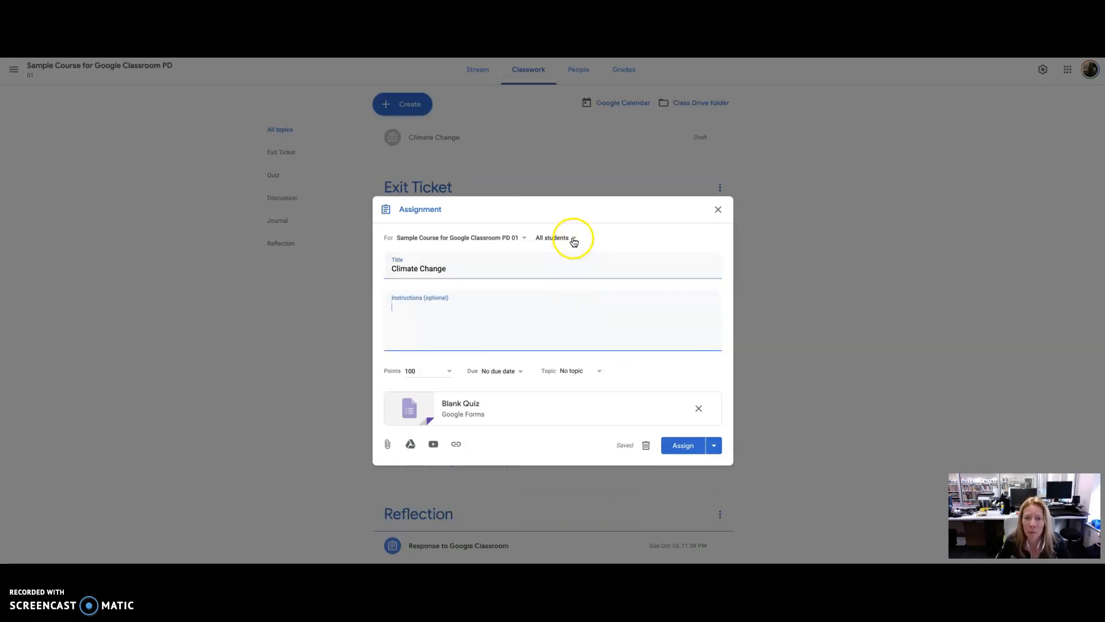
left_click(514, 242)
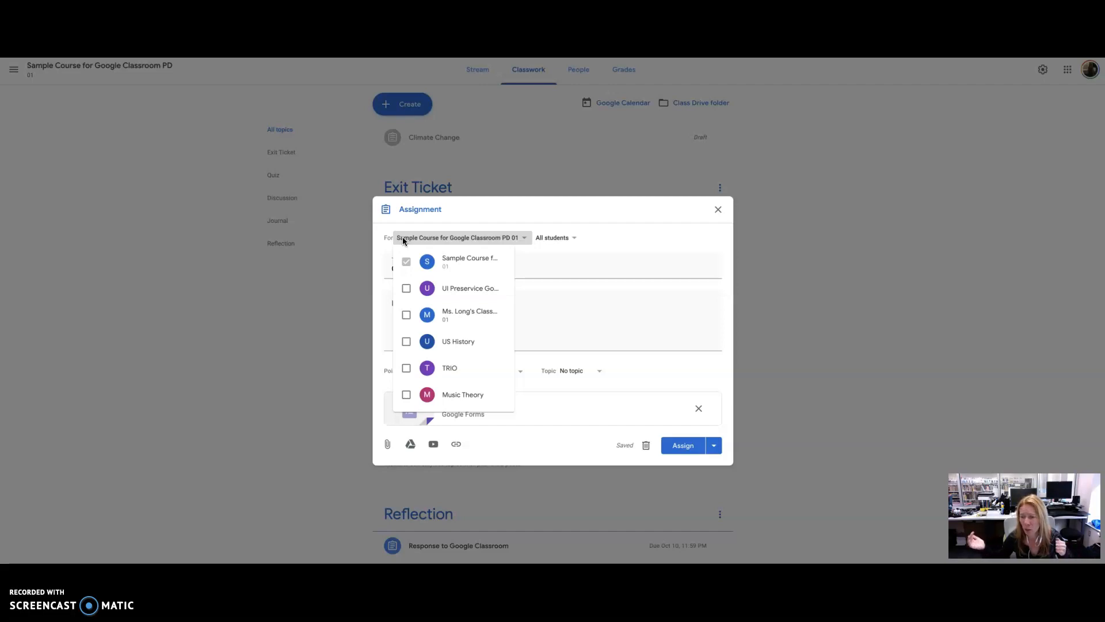
left_click(385, 232)
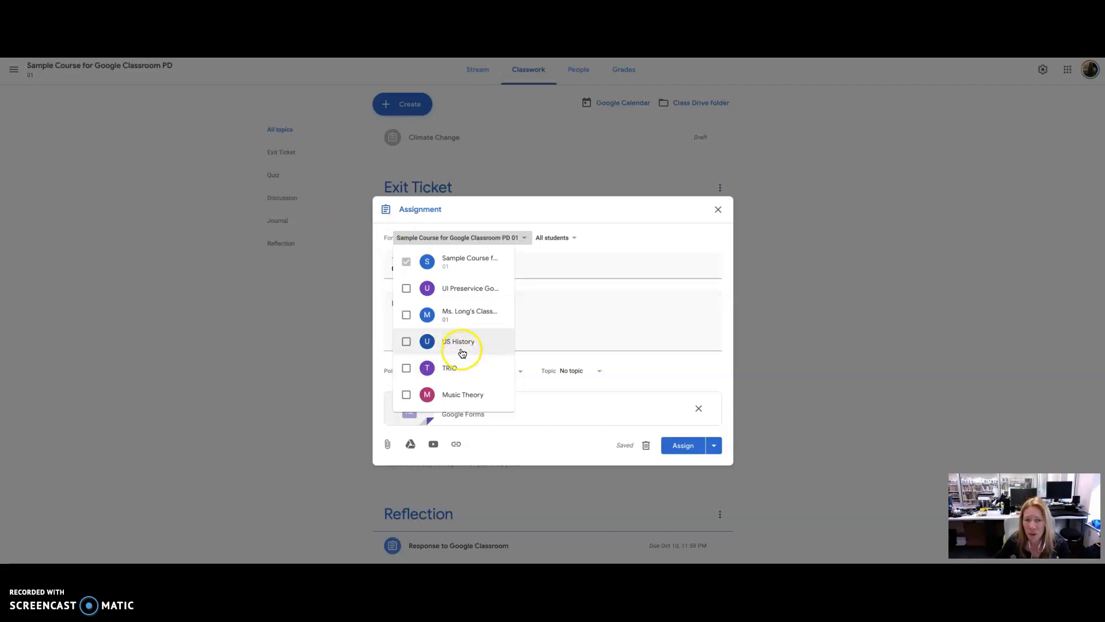
left_click(406, 315)
left_click(409, 344)
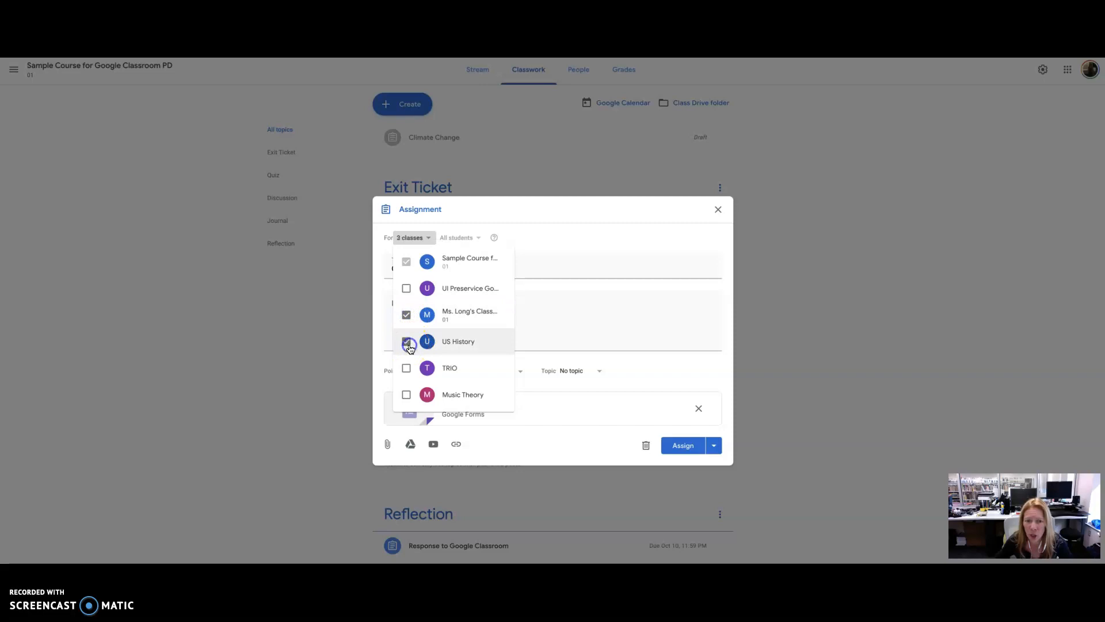
left_click(409, 343)
left_click(408, 318)
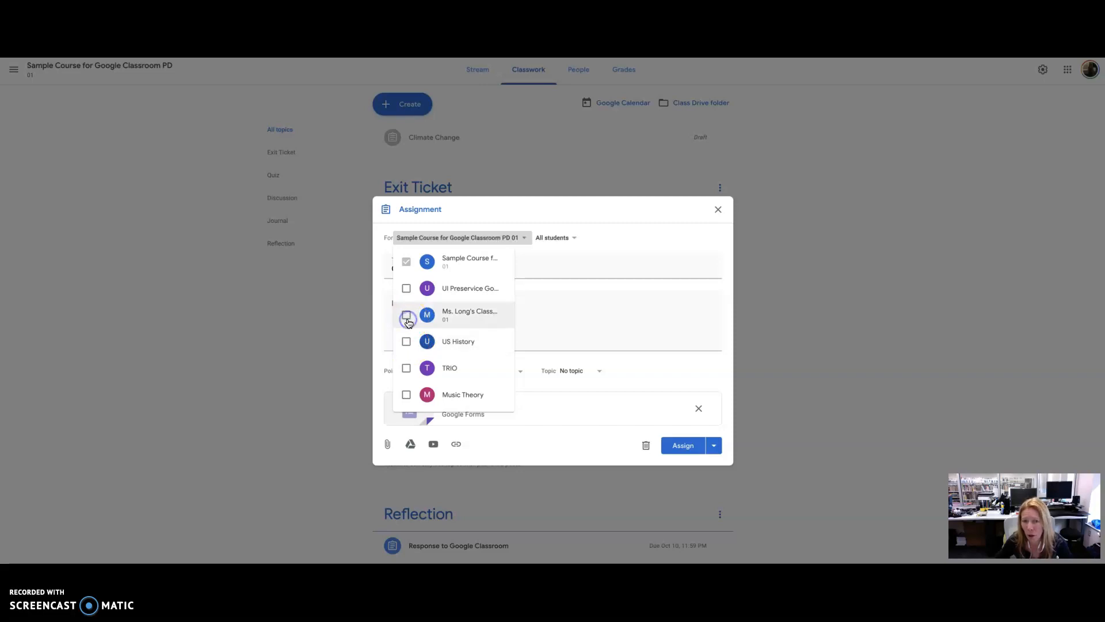
left_click(600, 247)
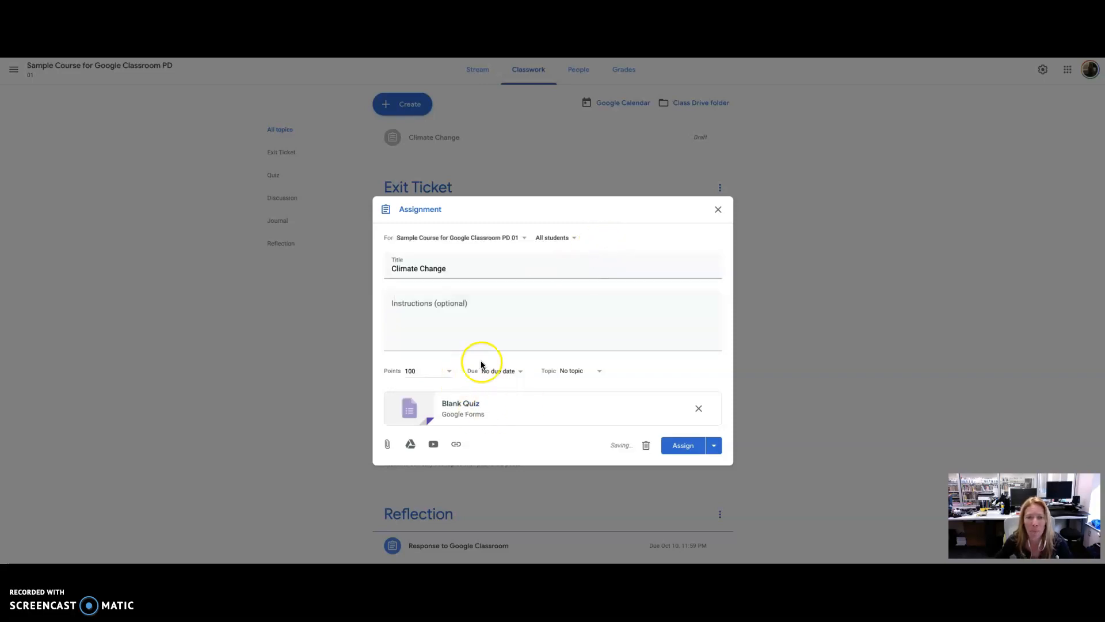
- Set the assignment's points to 10
left_click(448, 373)
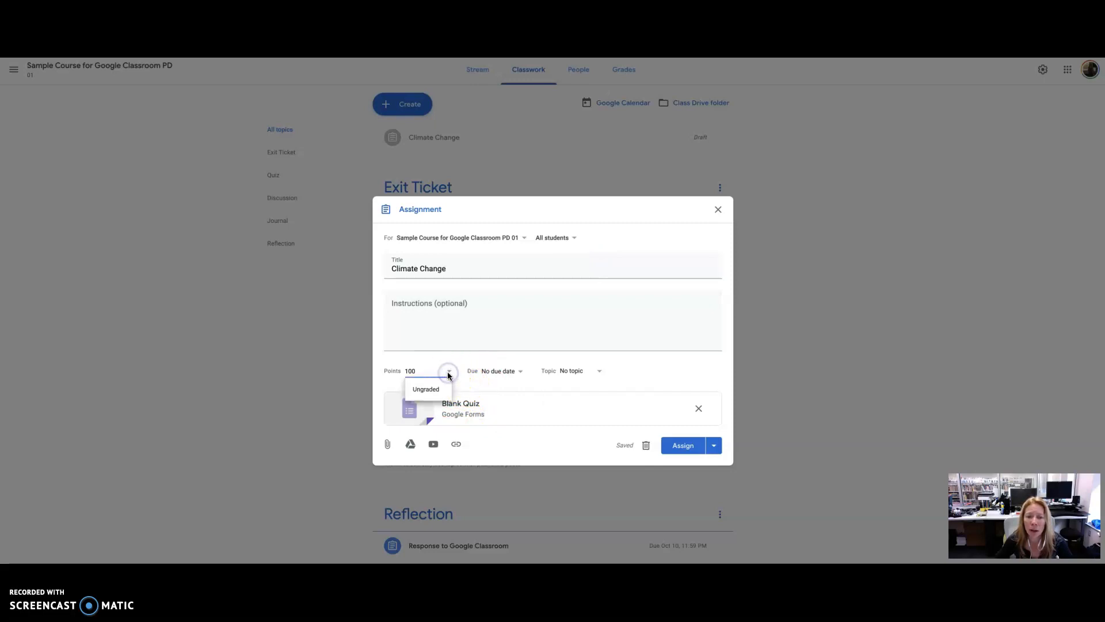
key("BackSpace")
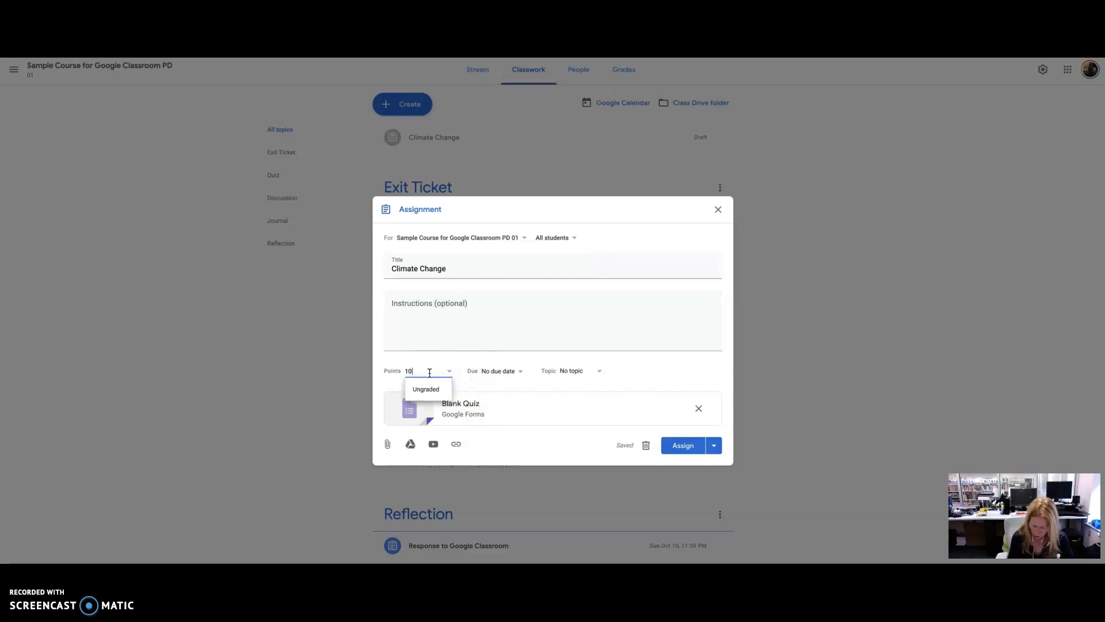
left_click(511, 361)
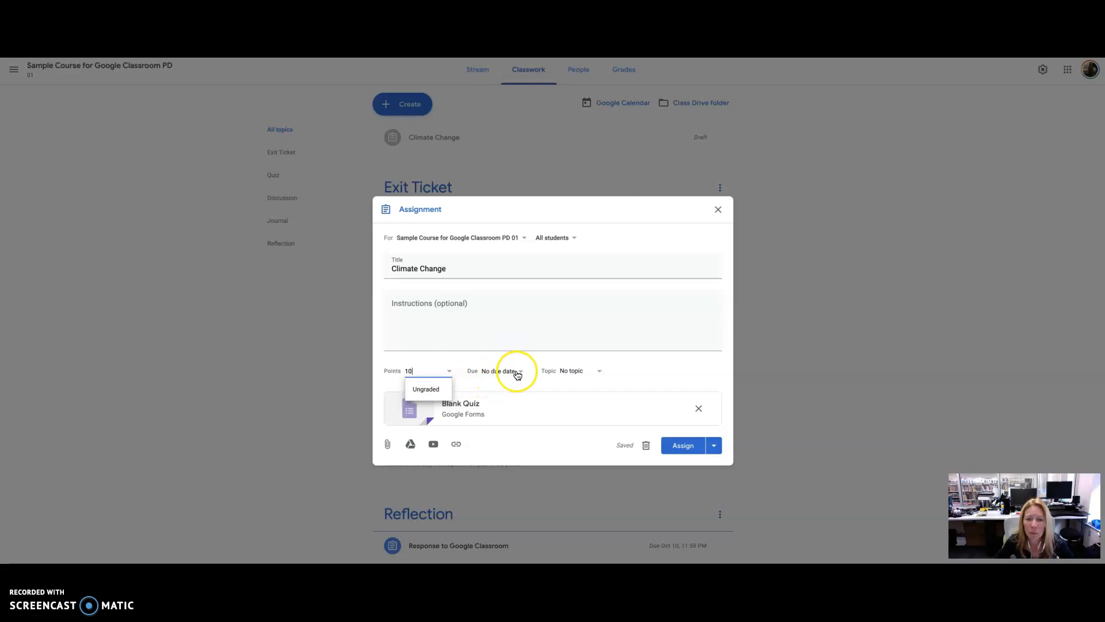
- Set the assignment's due date to October 11, 2019, closing the quiz tab that opened by accident
left_click(514, 371)
left_click(553, 404)
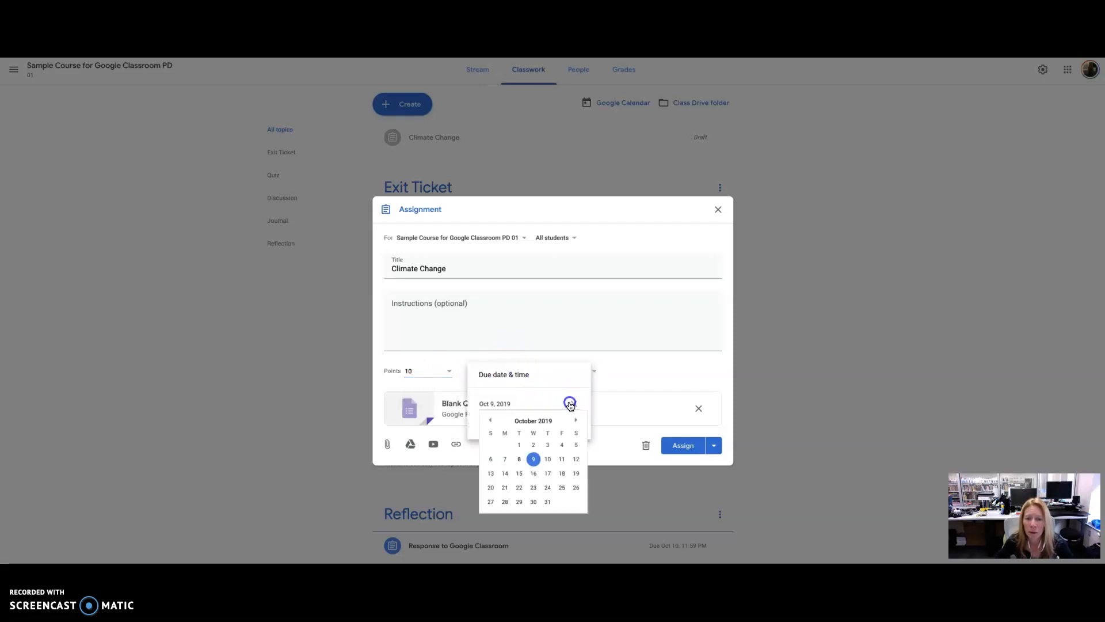
left_click(563, 467)
left_click(562, 469)
left_click(602, 400)
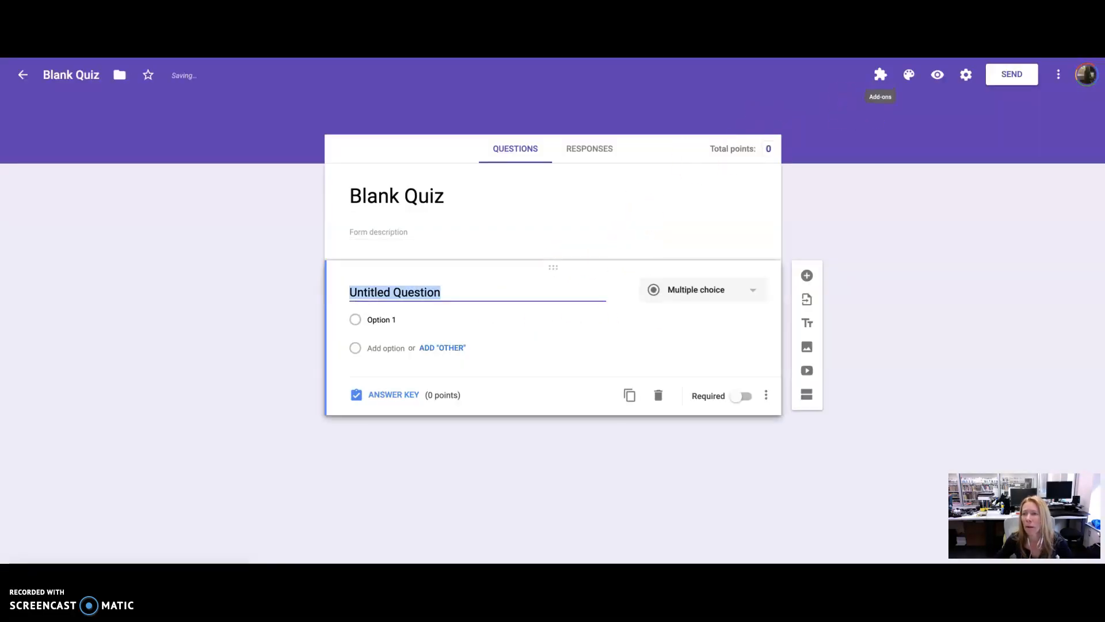
key("super+w")
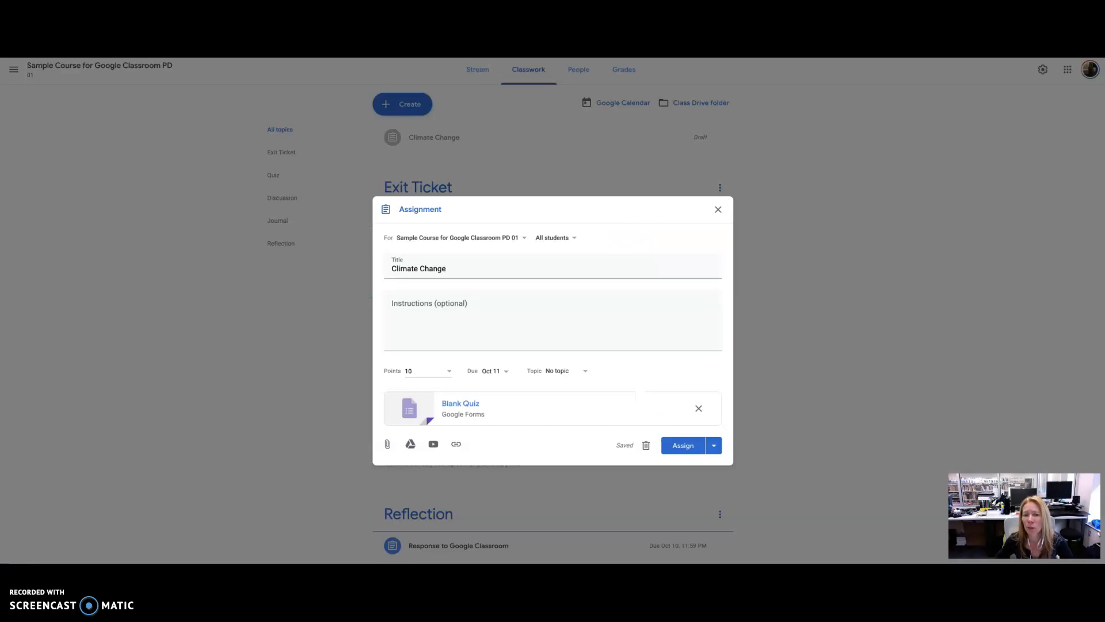
- Assign the assignment to the Quiz topic
left_click(580, 375)
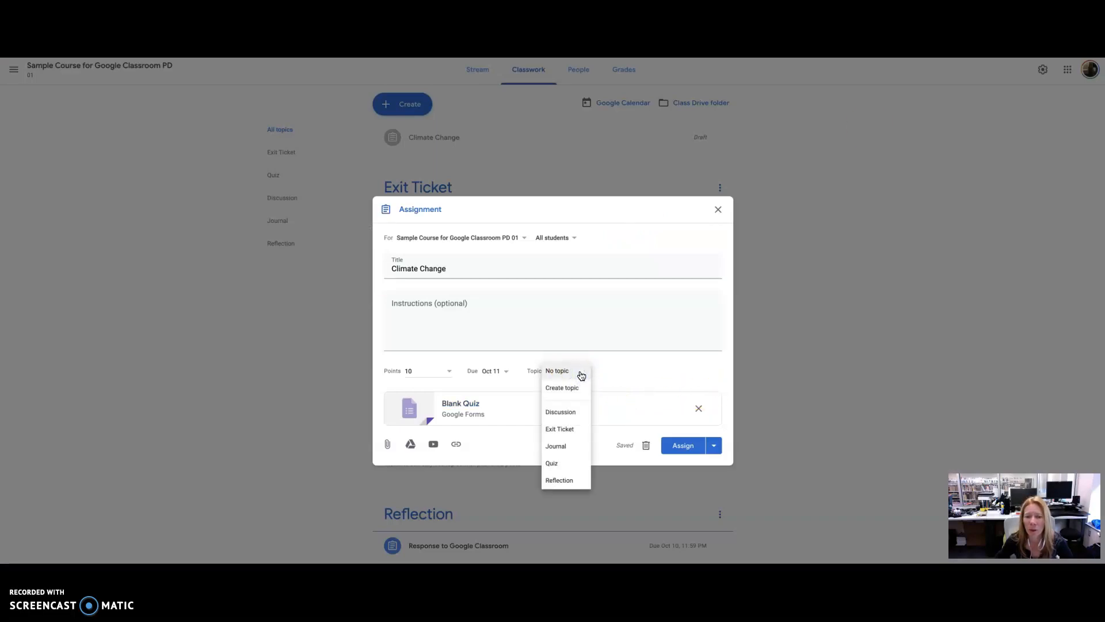
left_click(569, 463)
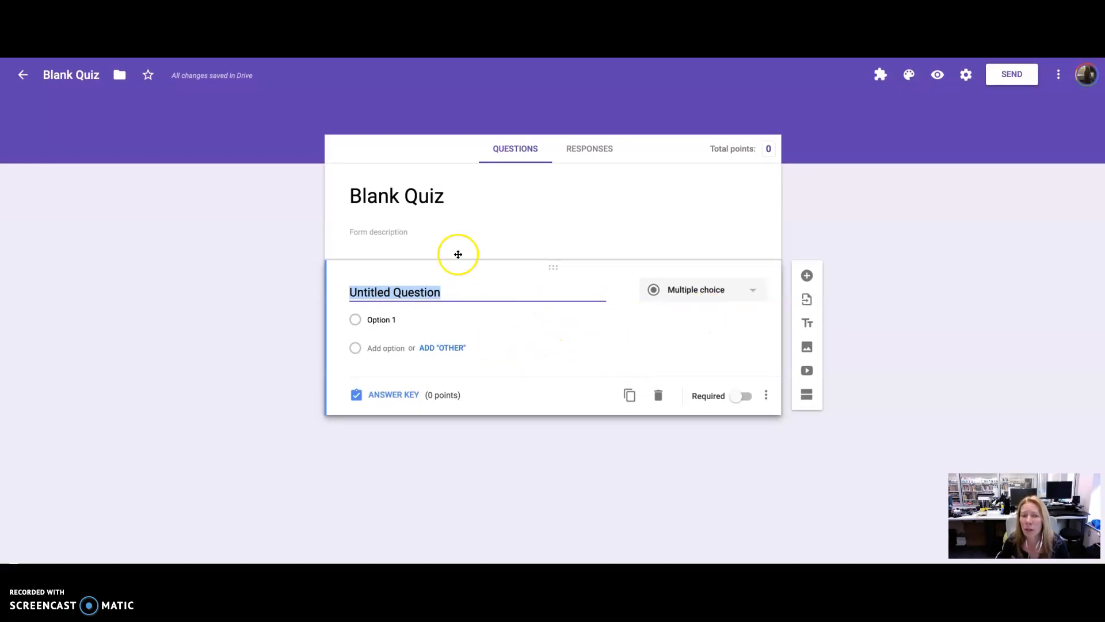
- Set the quiz form's title to "Climate Change"
left_click(423, 205)
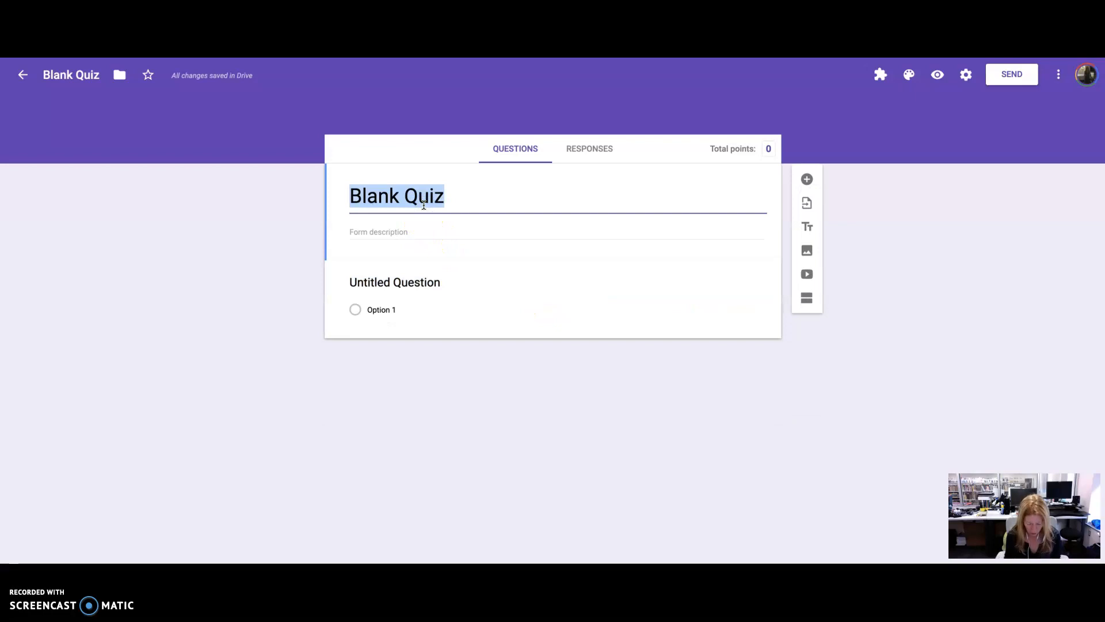
type("Climate Change")
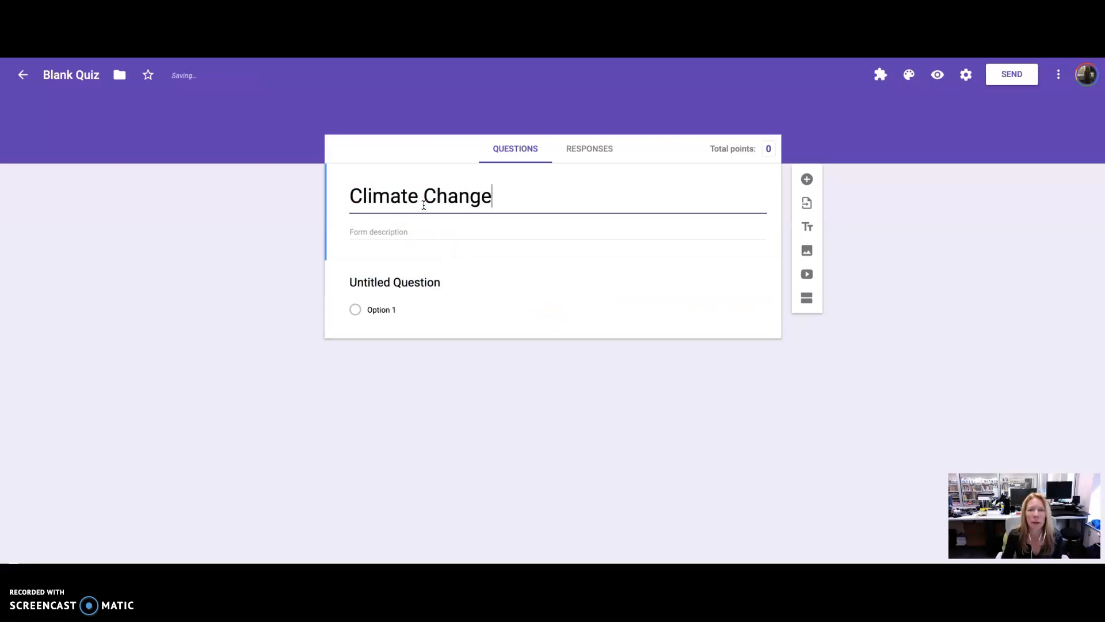
- Rename the form file from Blank Quiz to "Climate Change"
left_click(81, 80)
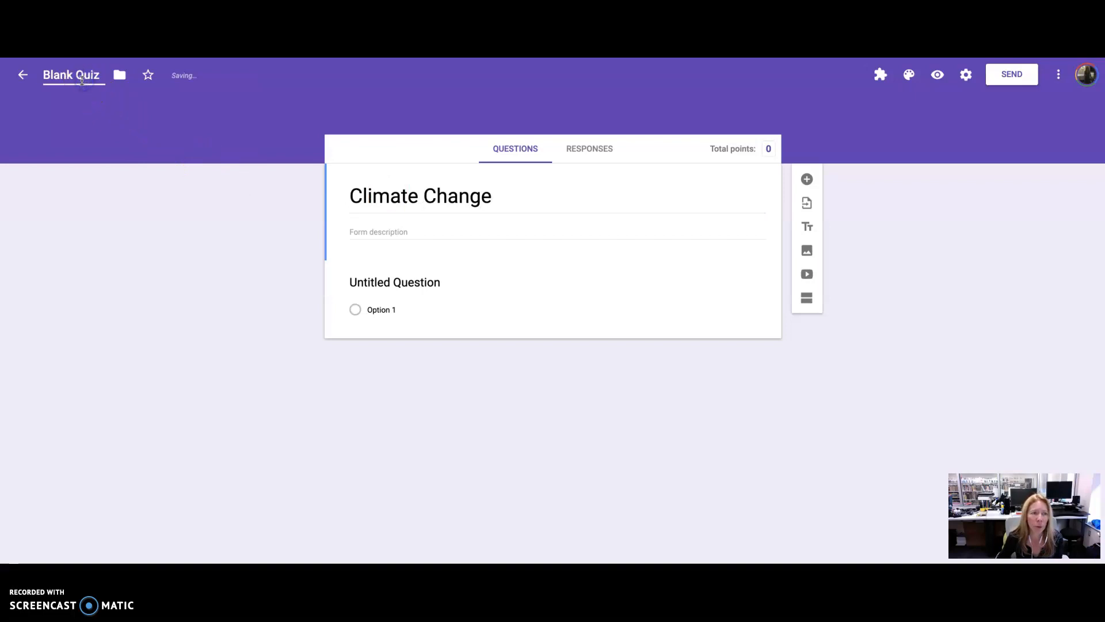
triple_click(394, 192)
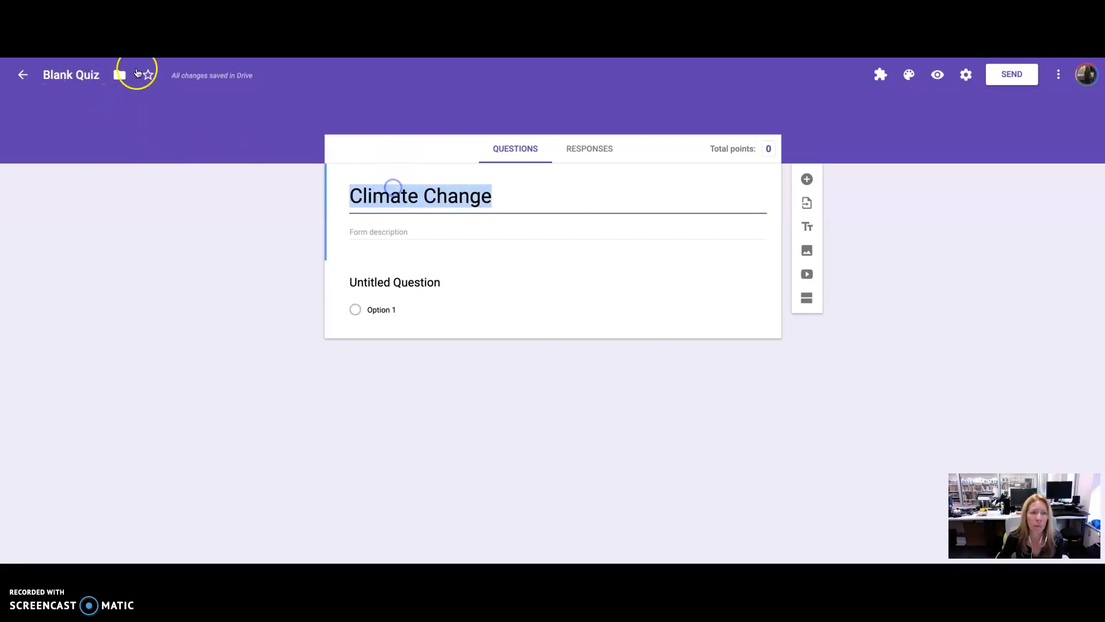
left_click(85, 75)
left_click_drag(100, 75, 43, 69)
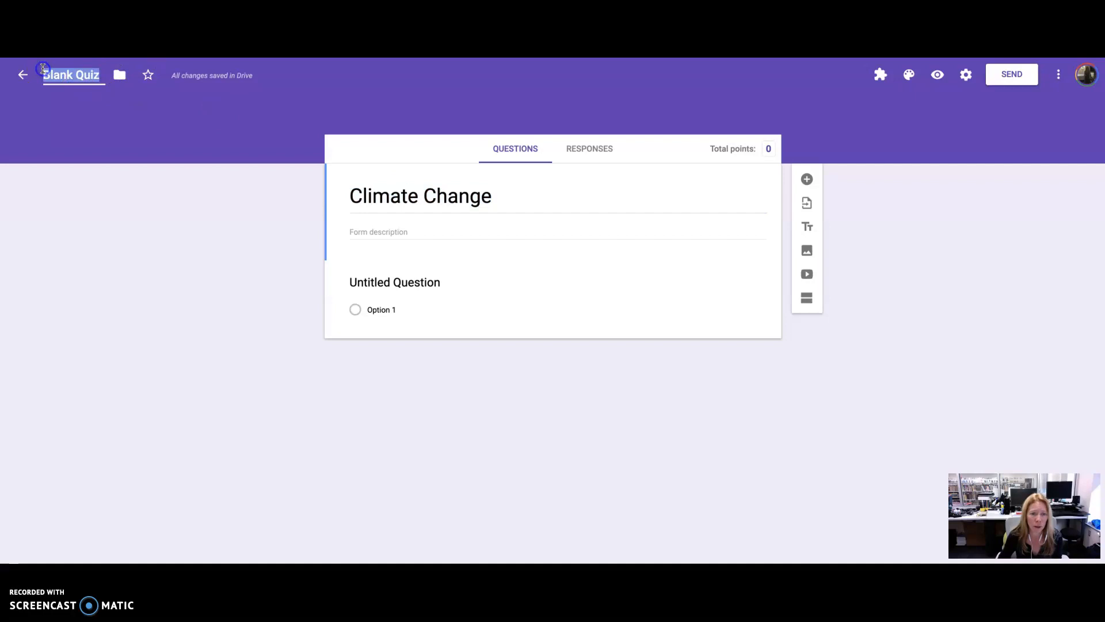
type("Climate")
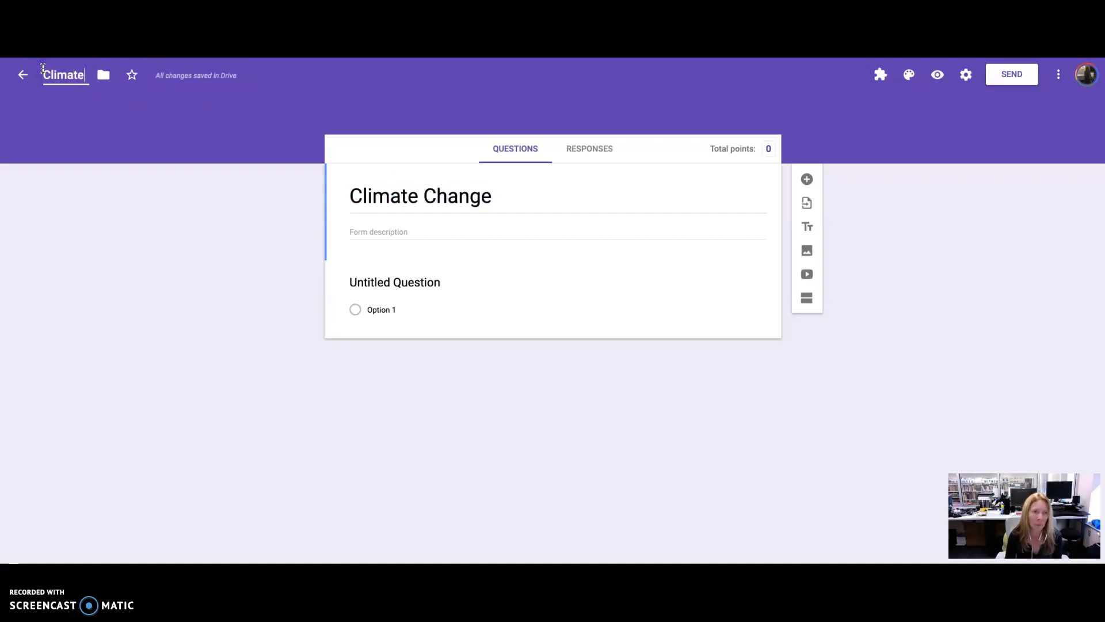
type(" Change")
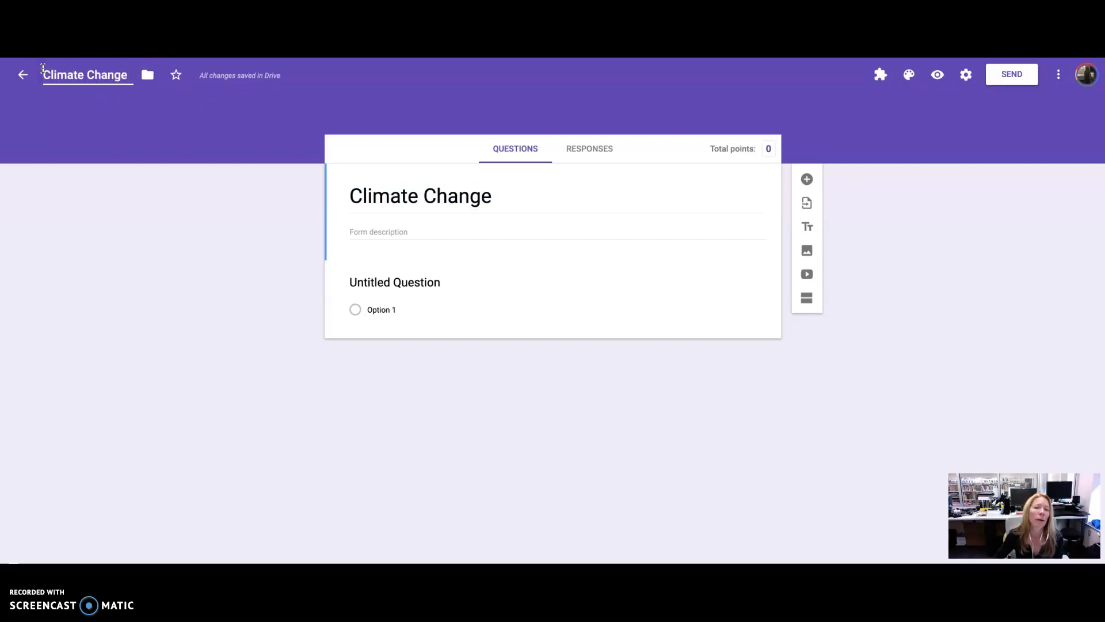
- Title the first question "Name"
left_click(396, 282)
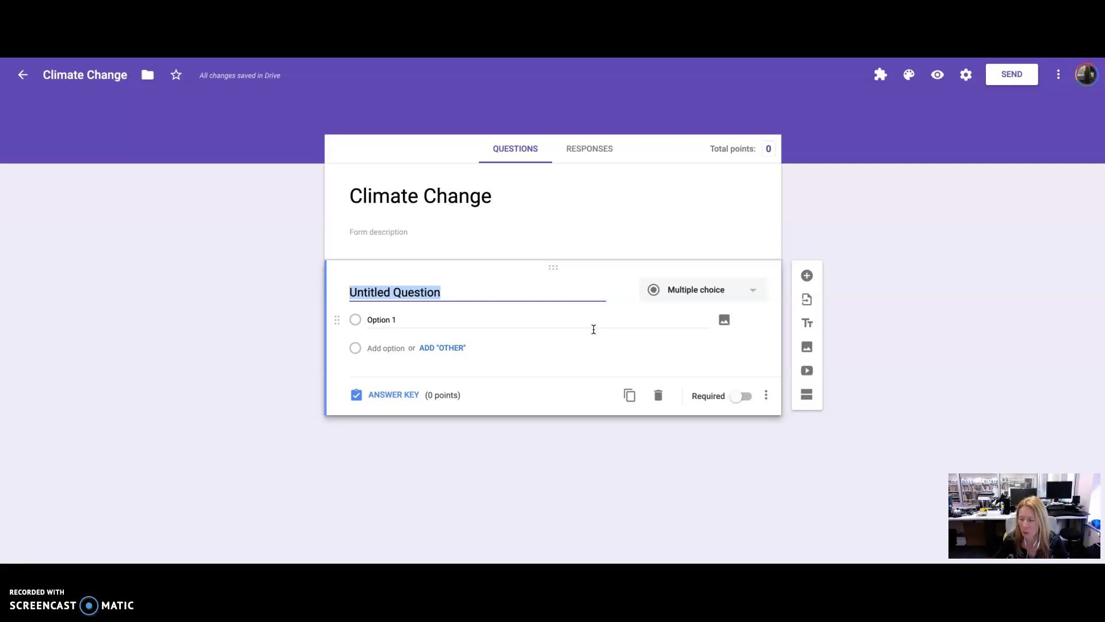
type("Name")
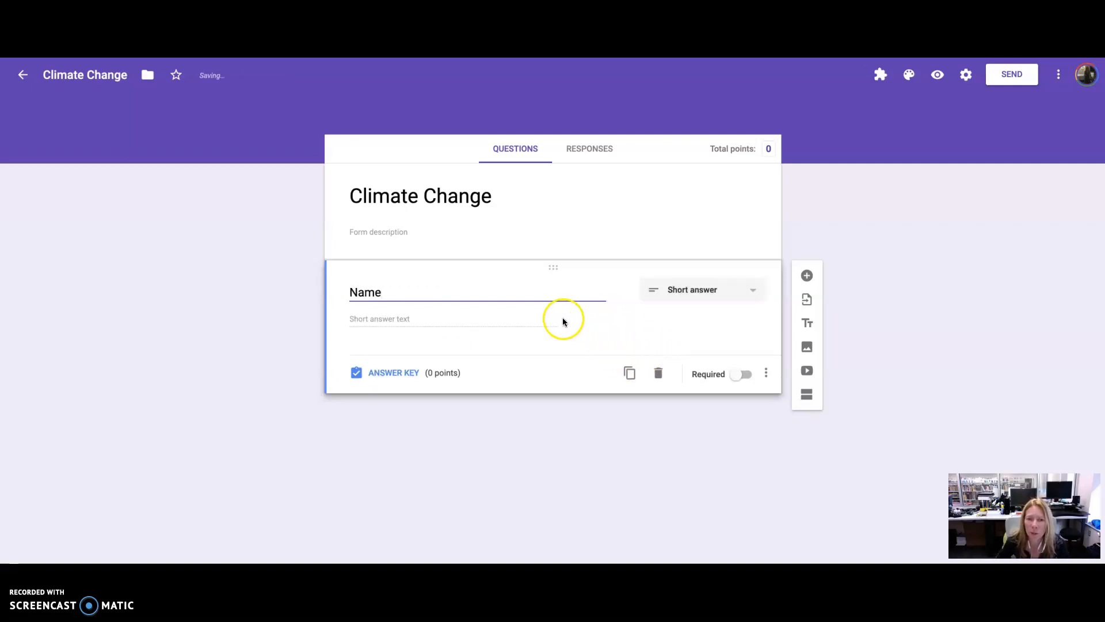
- Add a new question and paste in "Wasting less food is a way to reduce greenhouse gas emissions." copied from the online Climate Change Quiz
left_click(812, 278)
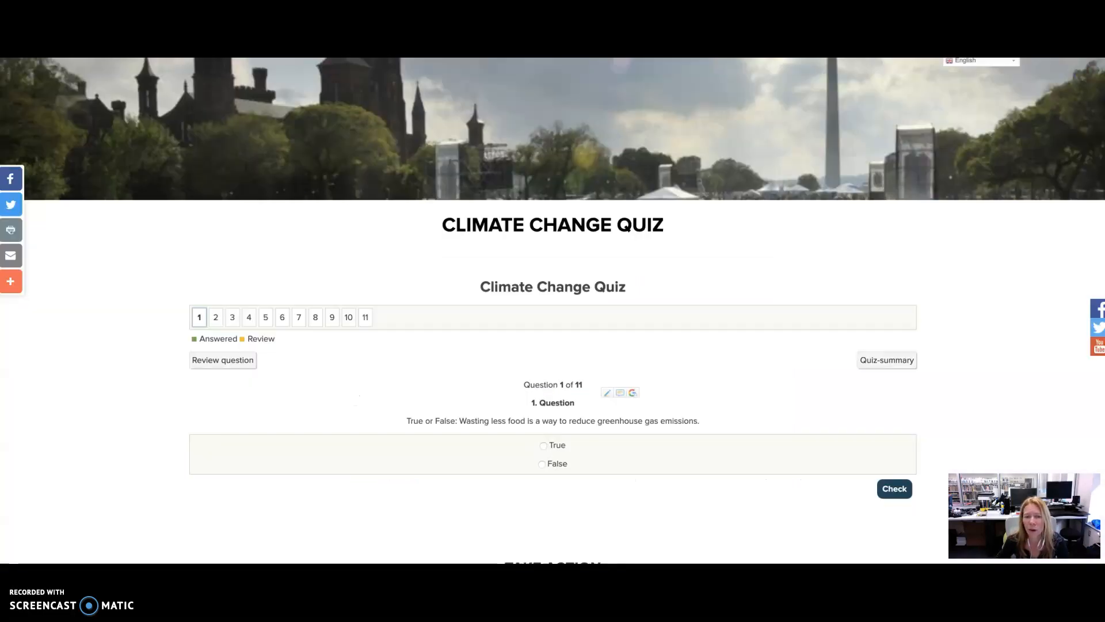
left_click(636, 349)
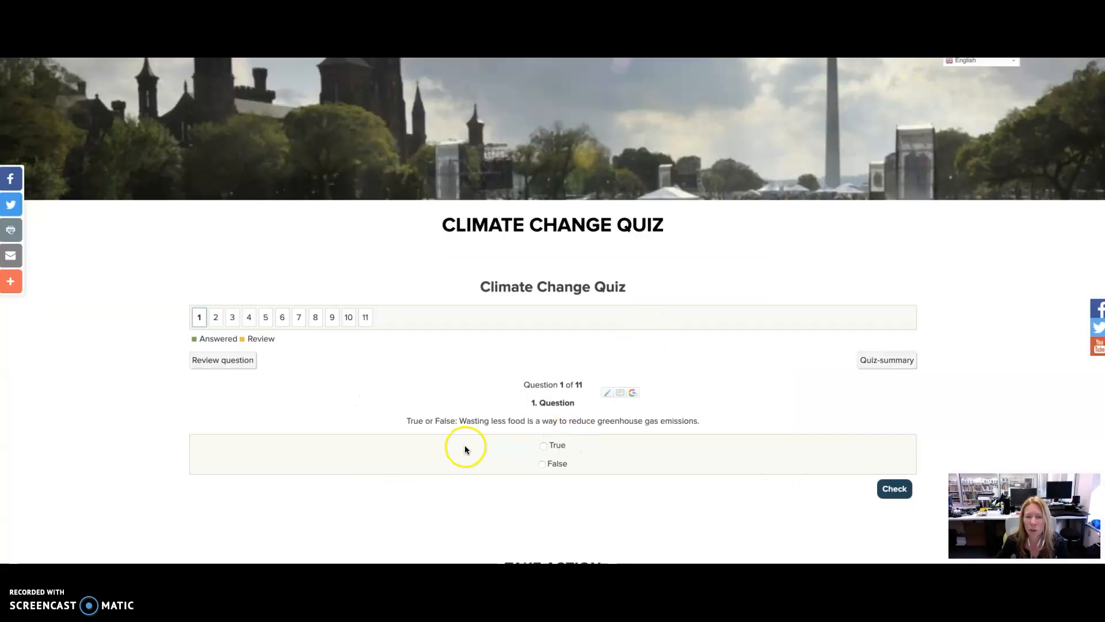
left_click_drag(459, 421, 734, 425)
key("ctrl+c")
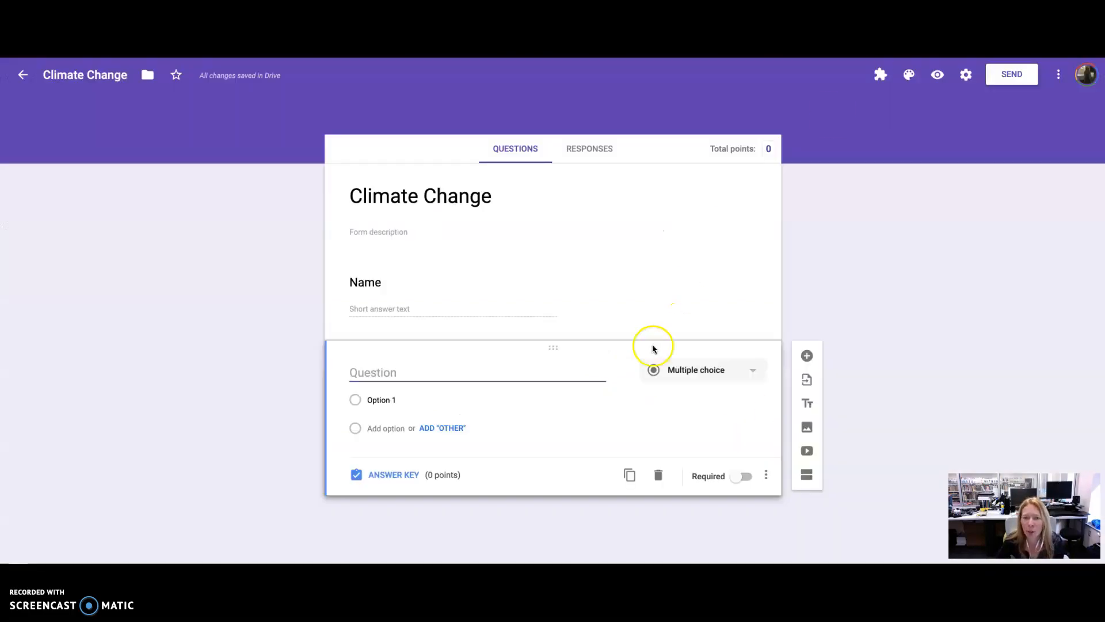
left_click(547, 370)
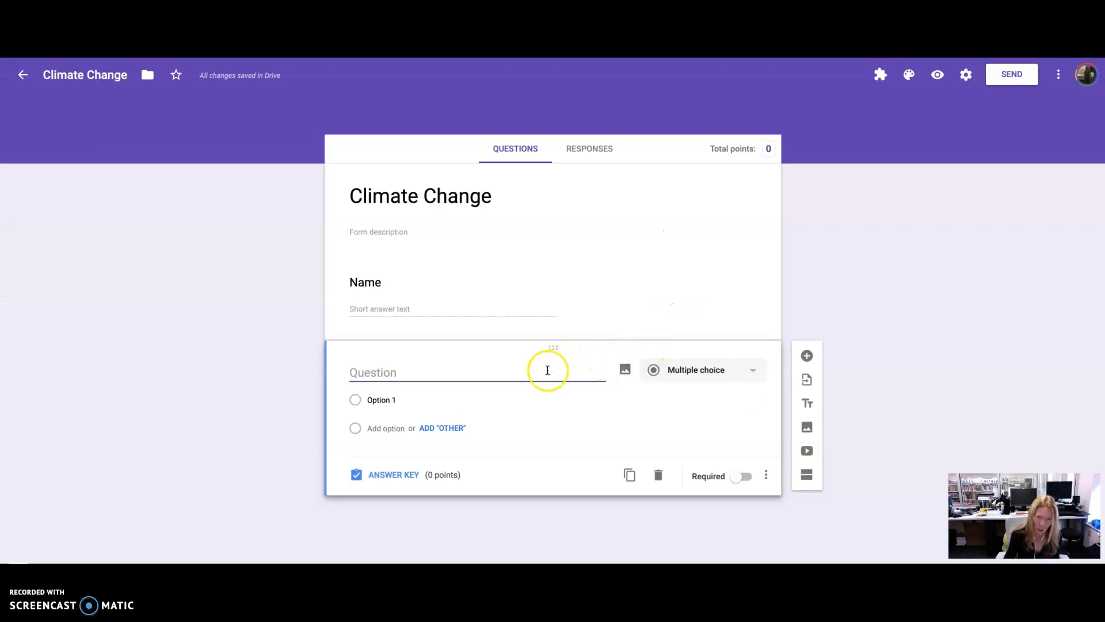
key("ctrl+v")
- Copy the True and False answers from the online quiz and paste them into the question's first option
left_click(428, 428)
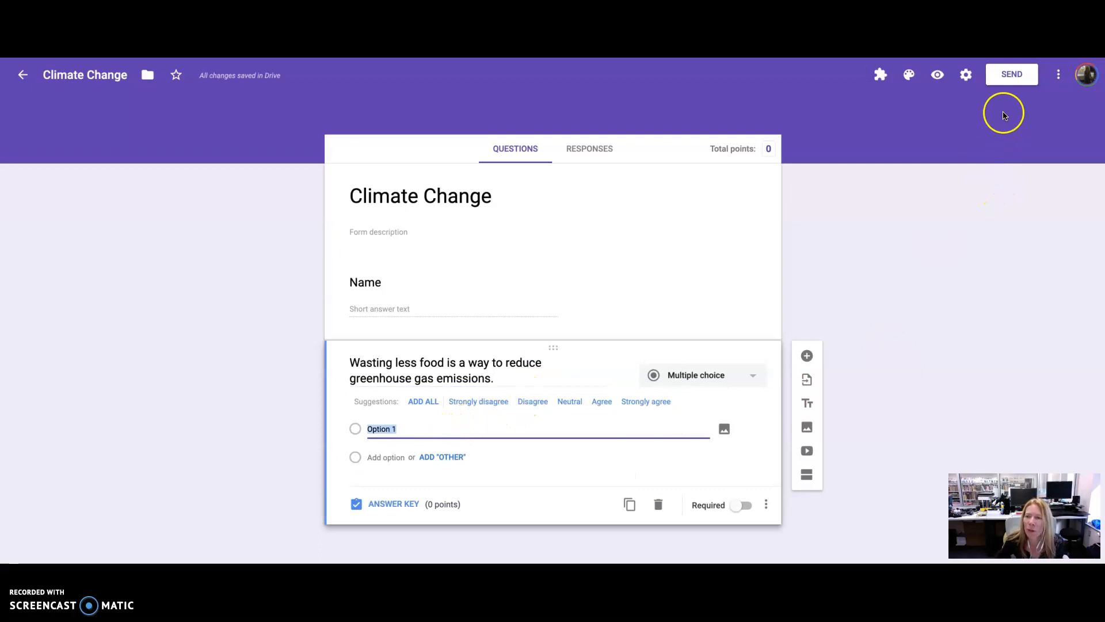
key("ctrl+Tab")
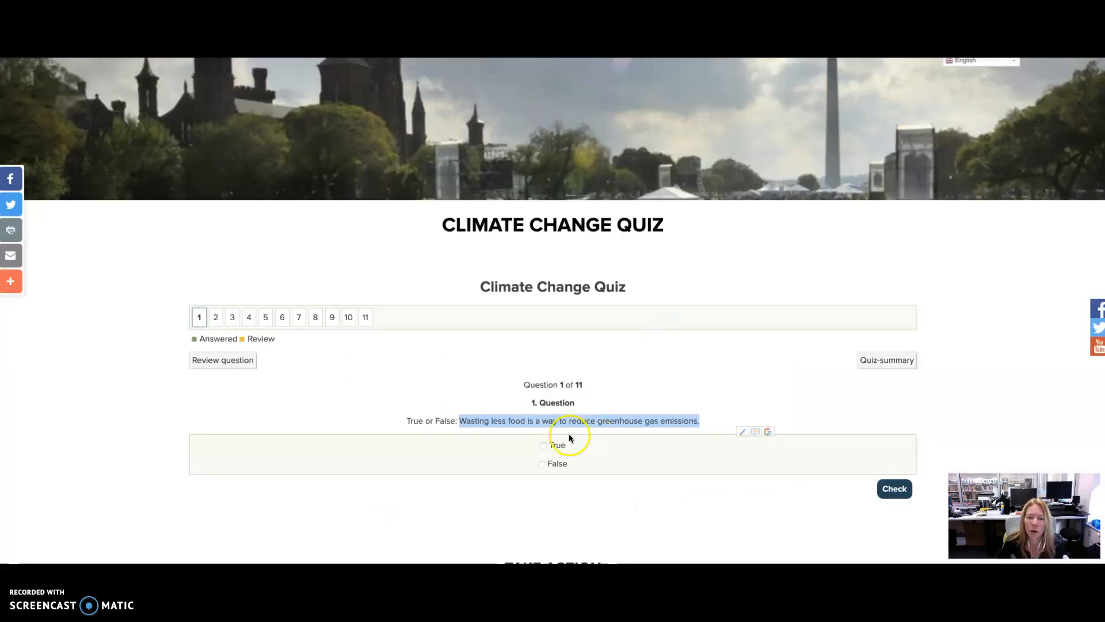
left_click_drag(549, 446, 565, 482)
key("ctrl+c")
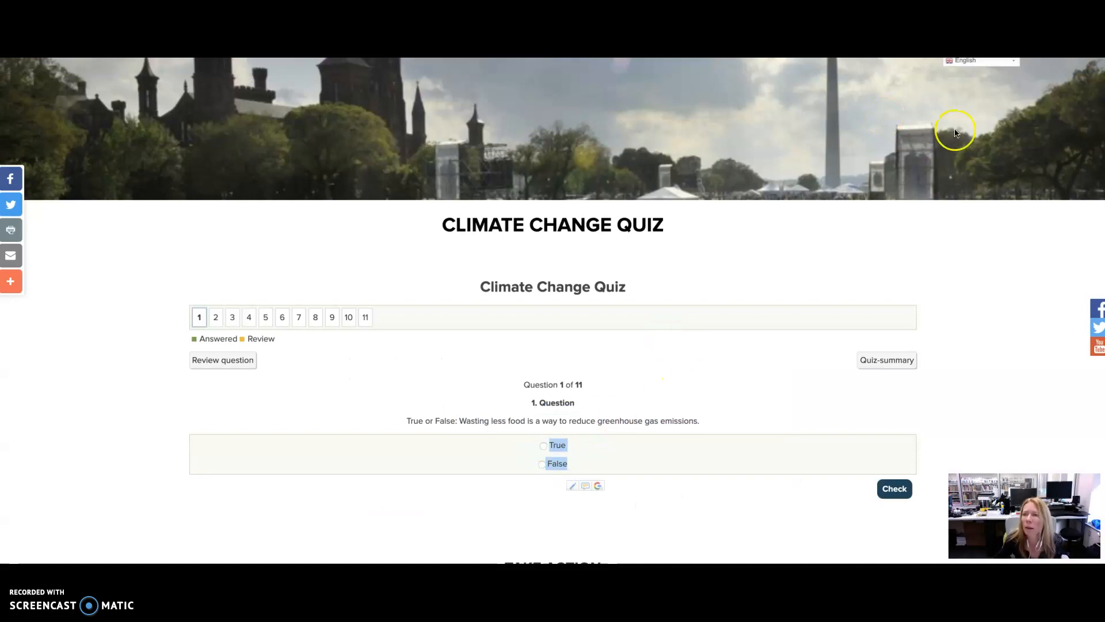
key("ctrl+Tab")
left_click(562, 424)
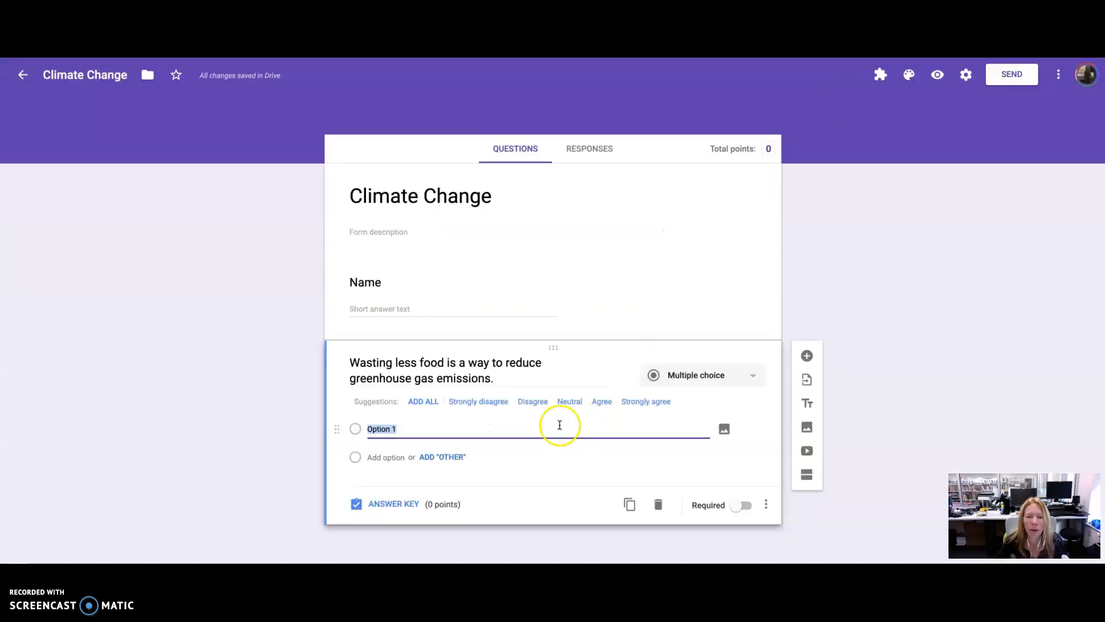
key("ctrl+v")
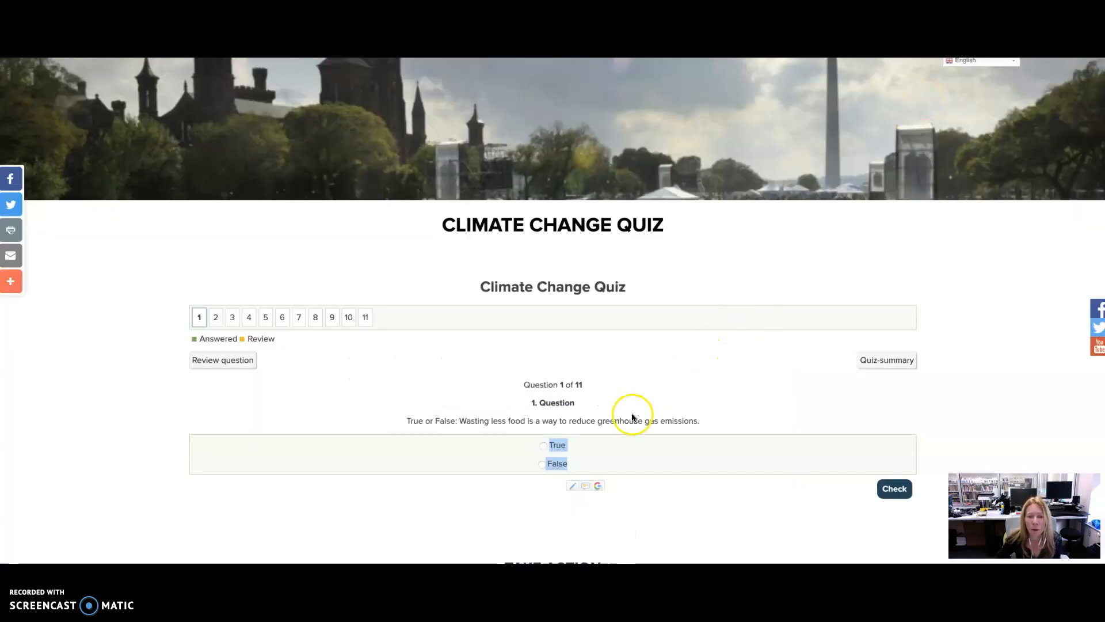
- Check the correct answer to the food-waste question on the online Climate Change Quiz
left_click(544, 446)
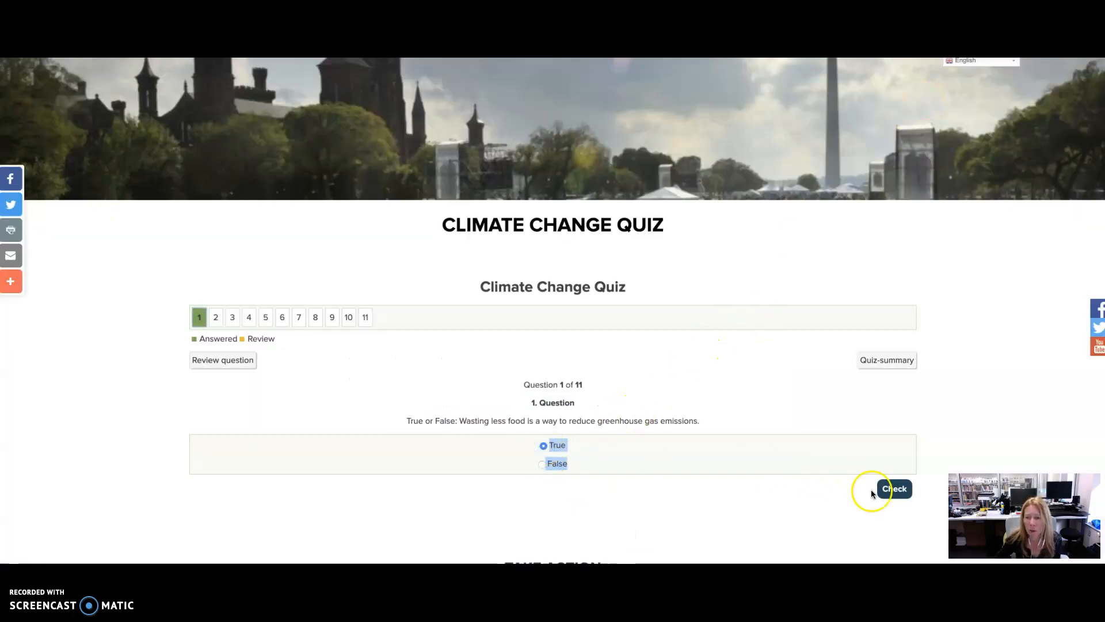
left_click(893, 490)
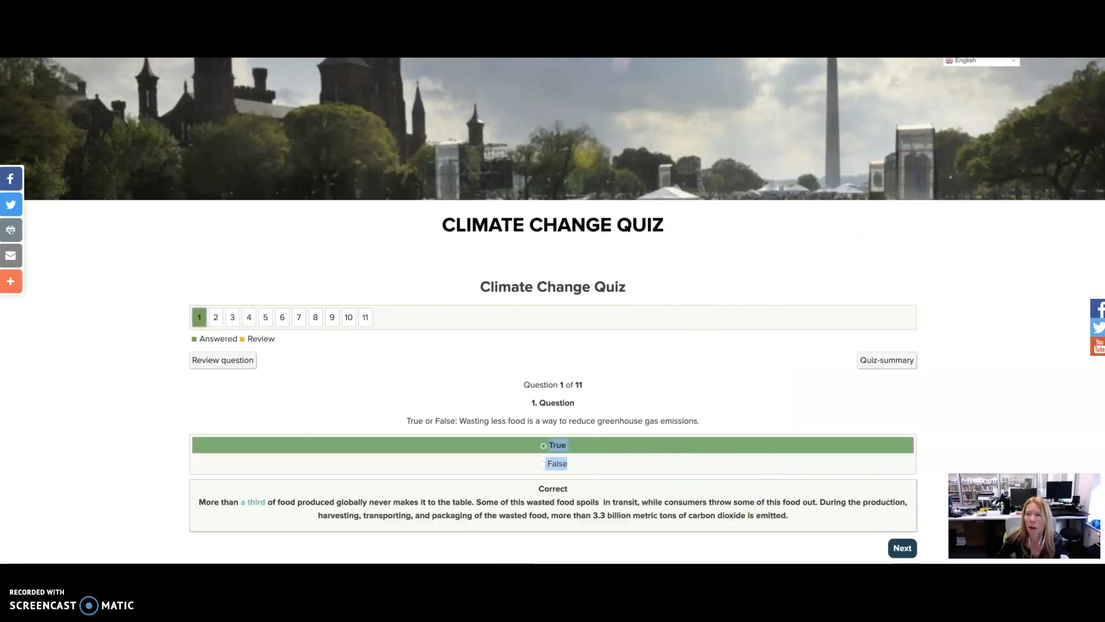
left_click(914, 26)
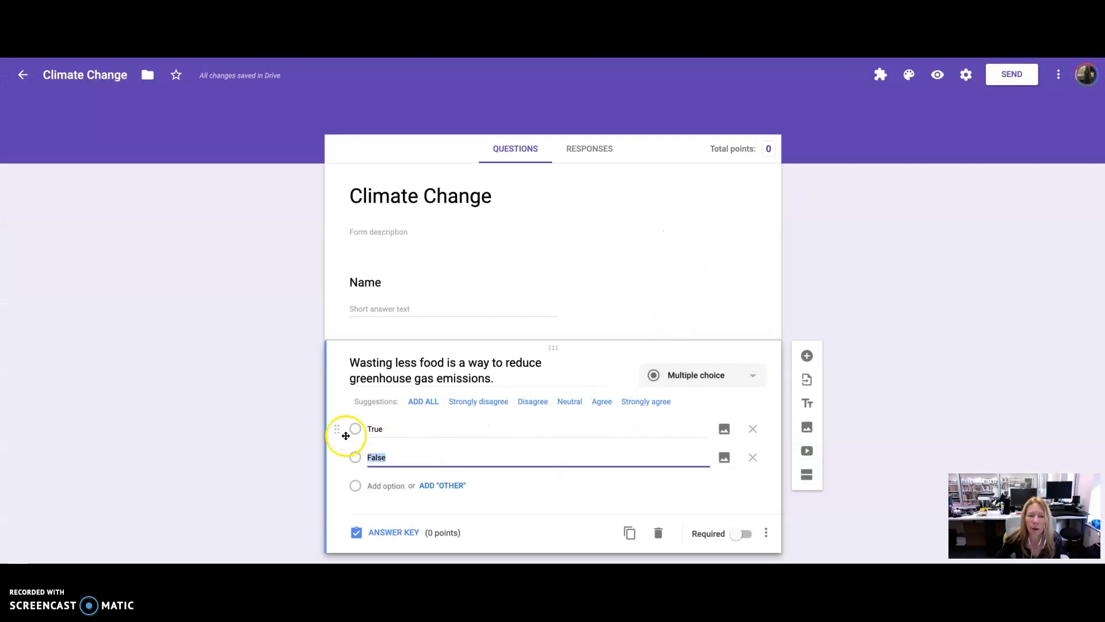
- In the answer key, mark True as the correct answer worth 1 point, and add a new blank question
left_click(373, 533)
left_click(357, 442)
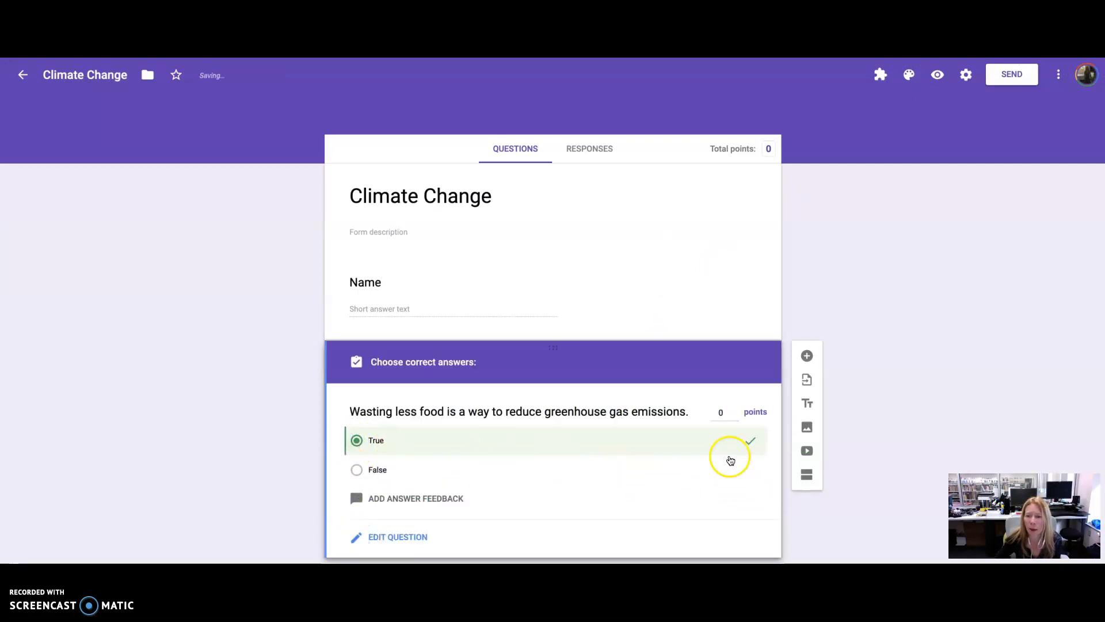
left_click(727, 413)
type("1")
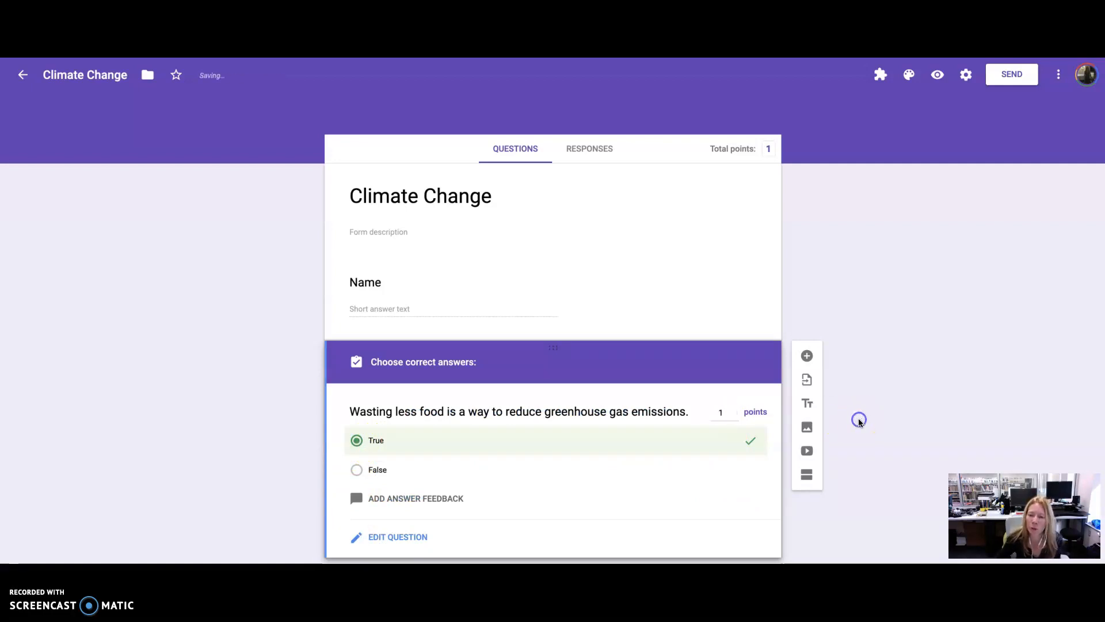
left_click(807, 356)
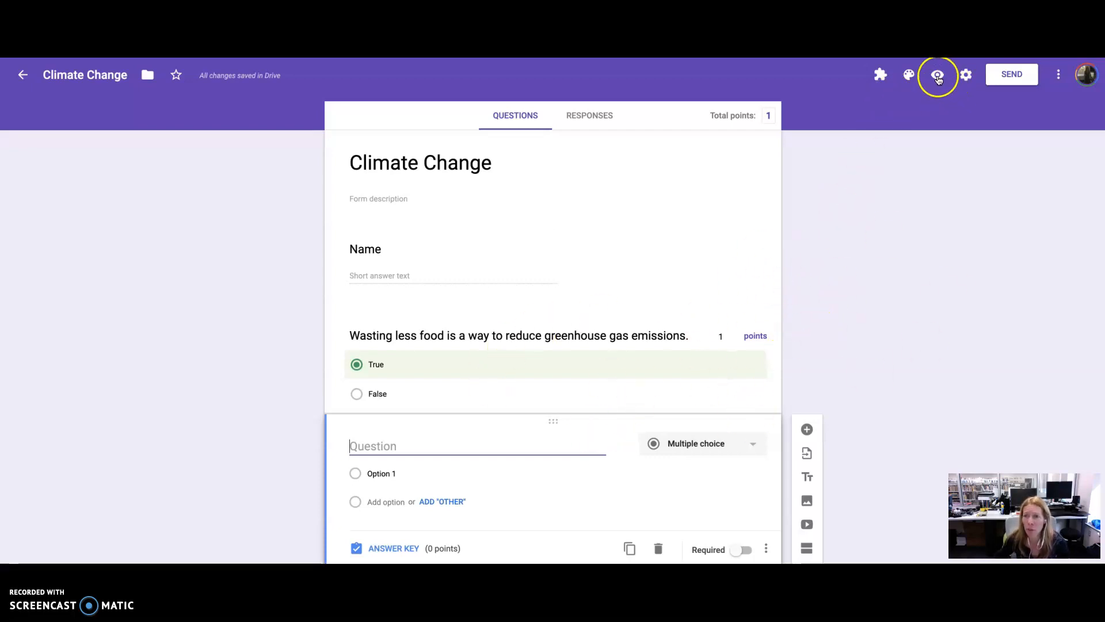
- Set the form's header image to the green frog picture from the Work and School theme images
left_click(910, 75)
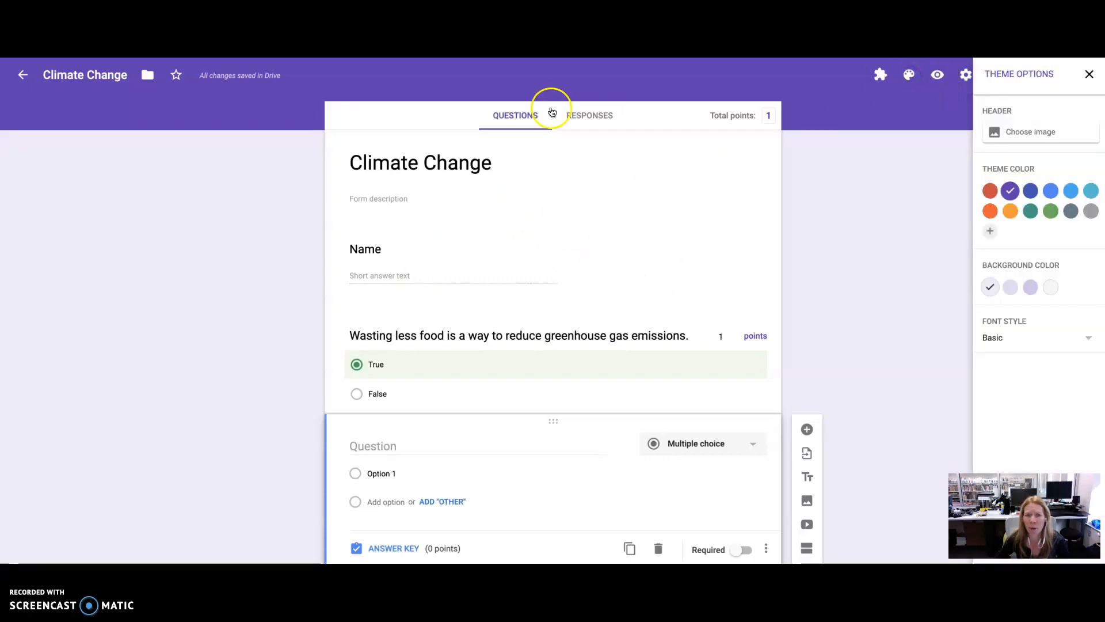
left_click(1000, 131)
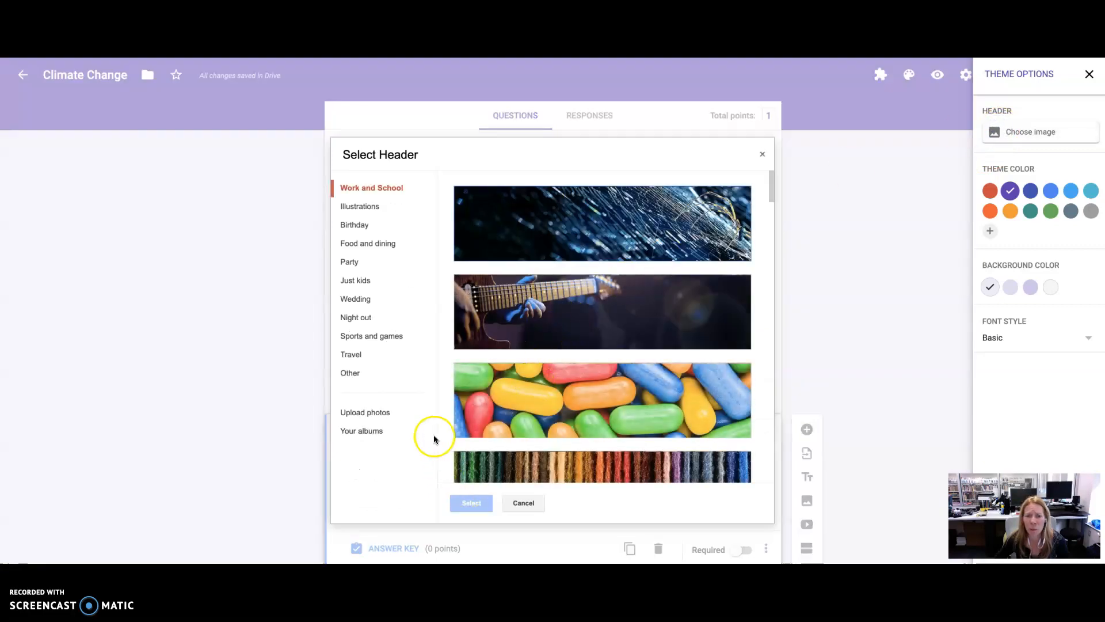
scroll(593, 357, "down", 10)
scroll(596, 359, "down", 15)
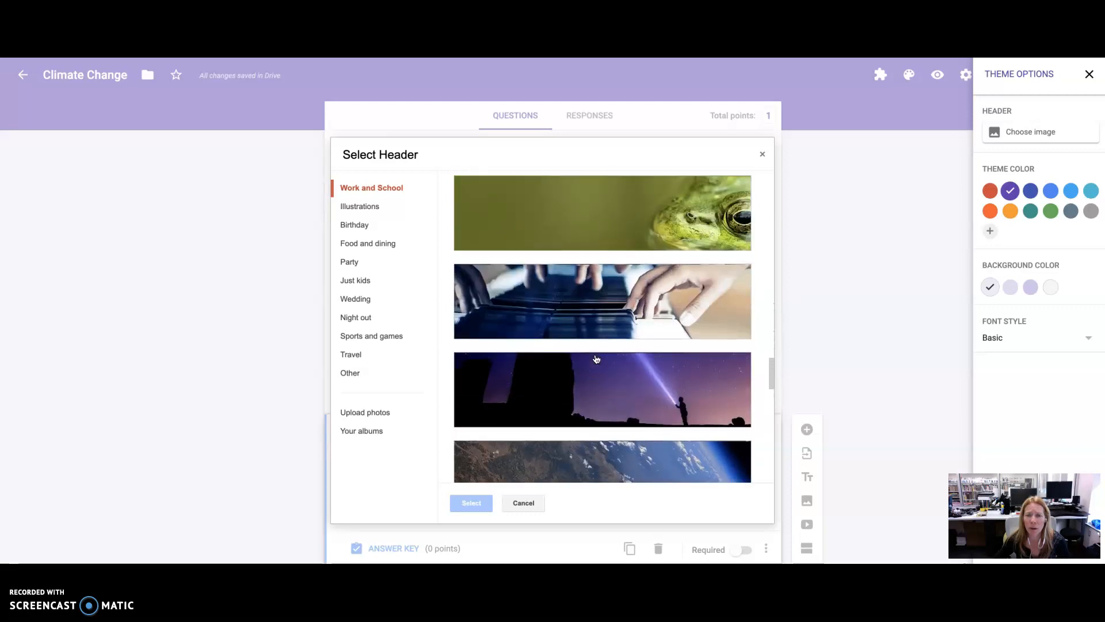
scroll(596, 359, "up", 1)
left_click(629, 280)
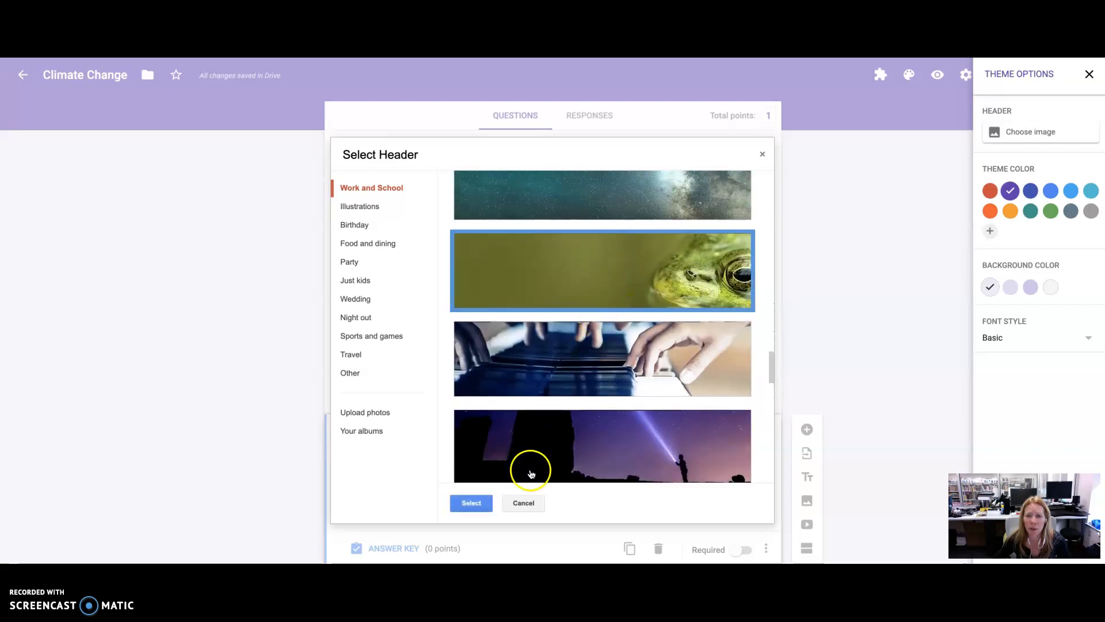
left_click(470, 503)
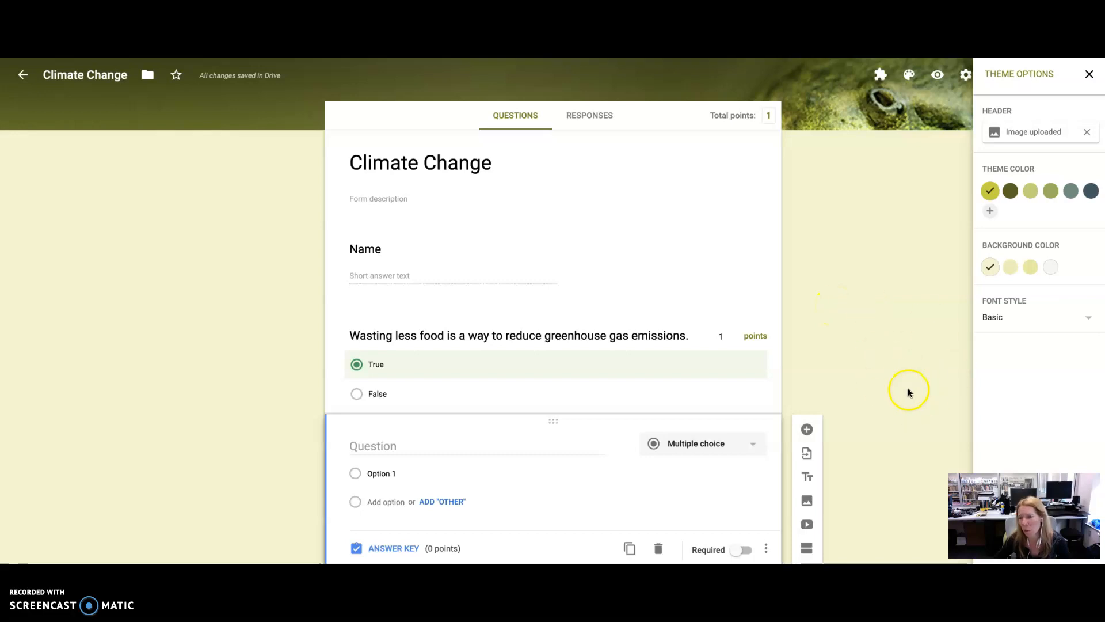
left_click(1089, 73)
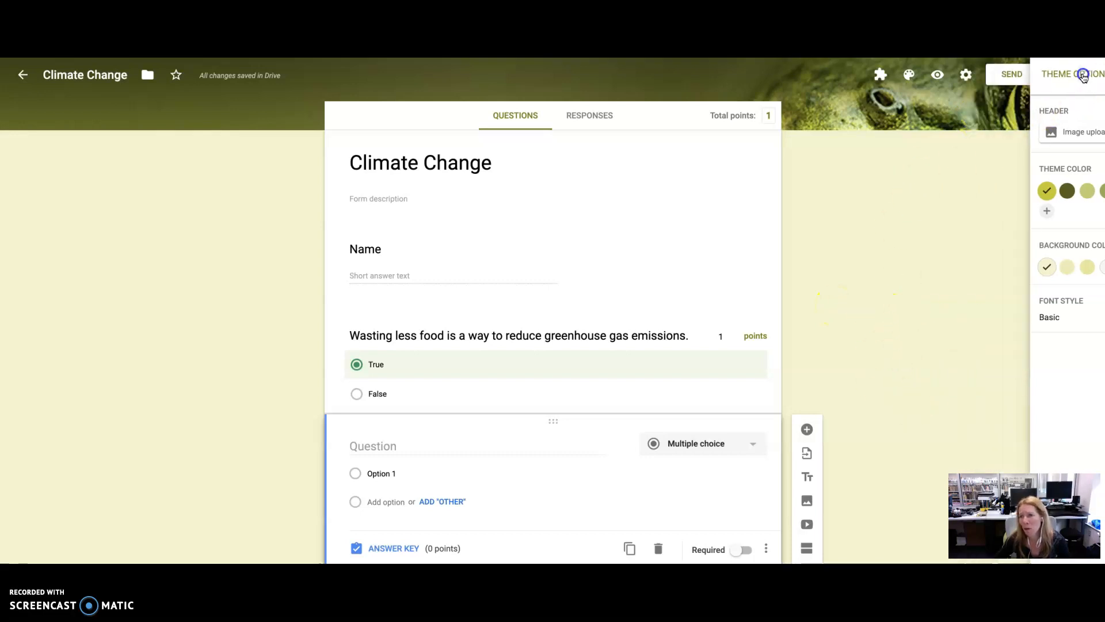
- Turn on shuffle question order in the form's presentation settings
left_click(966, 77)
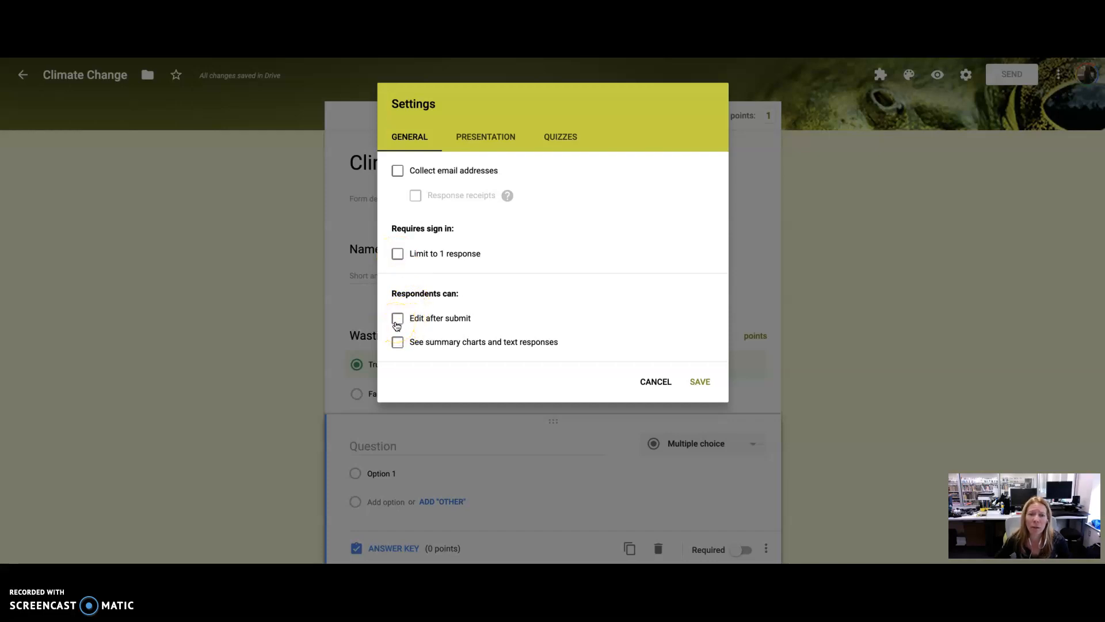
left_click(494, 138)
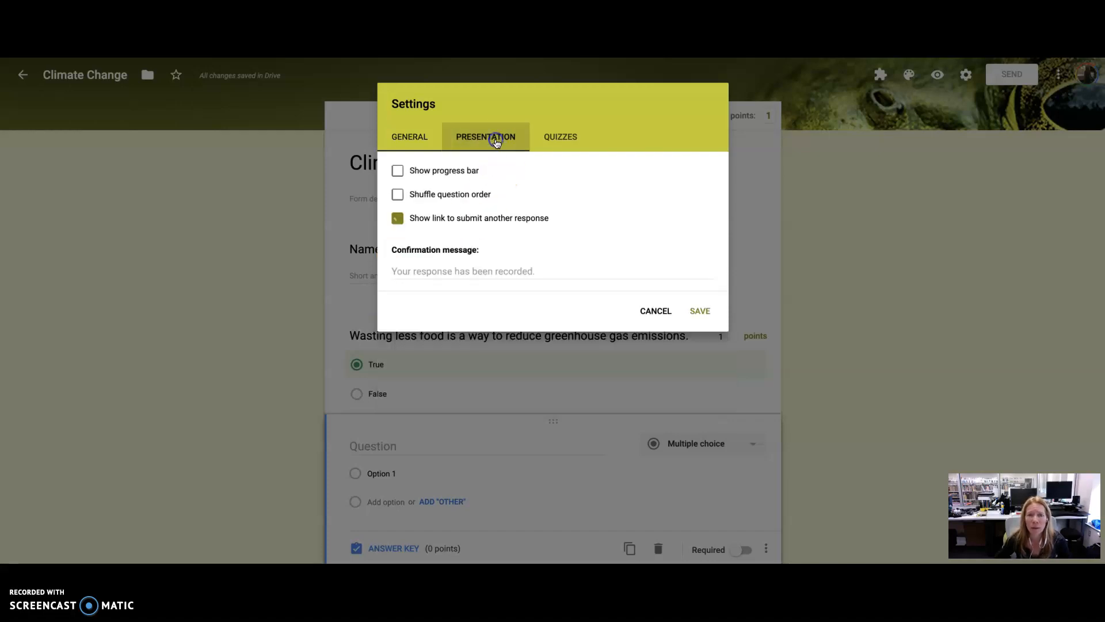
left_click(398, 195)
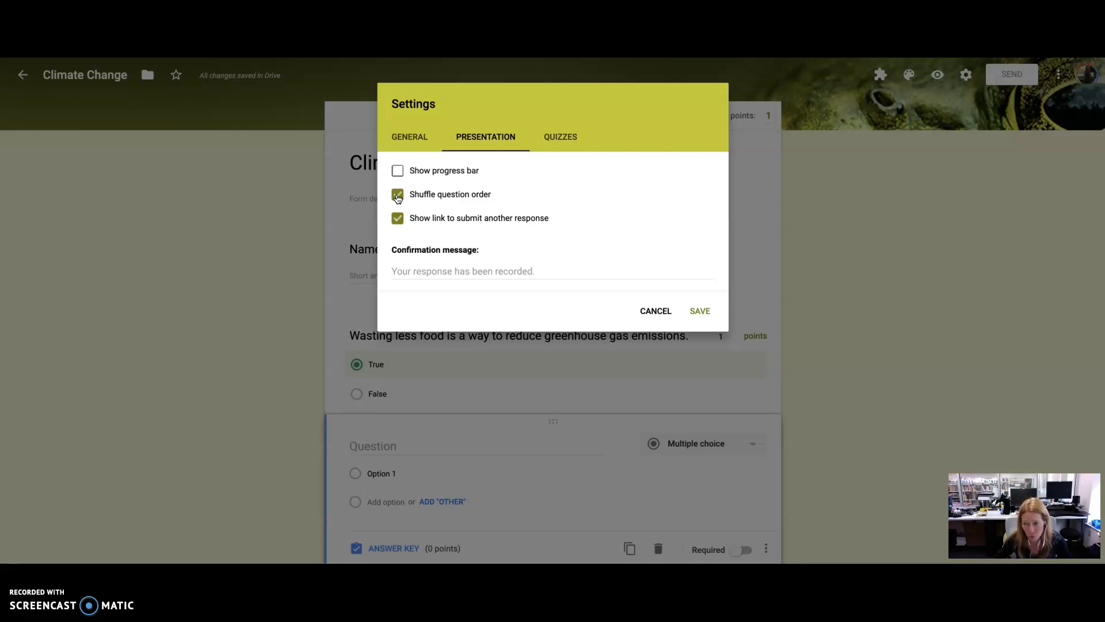
left_click(513, 272)
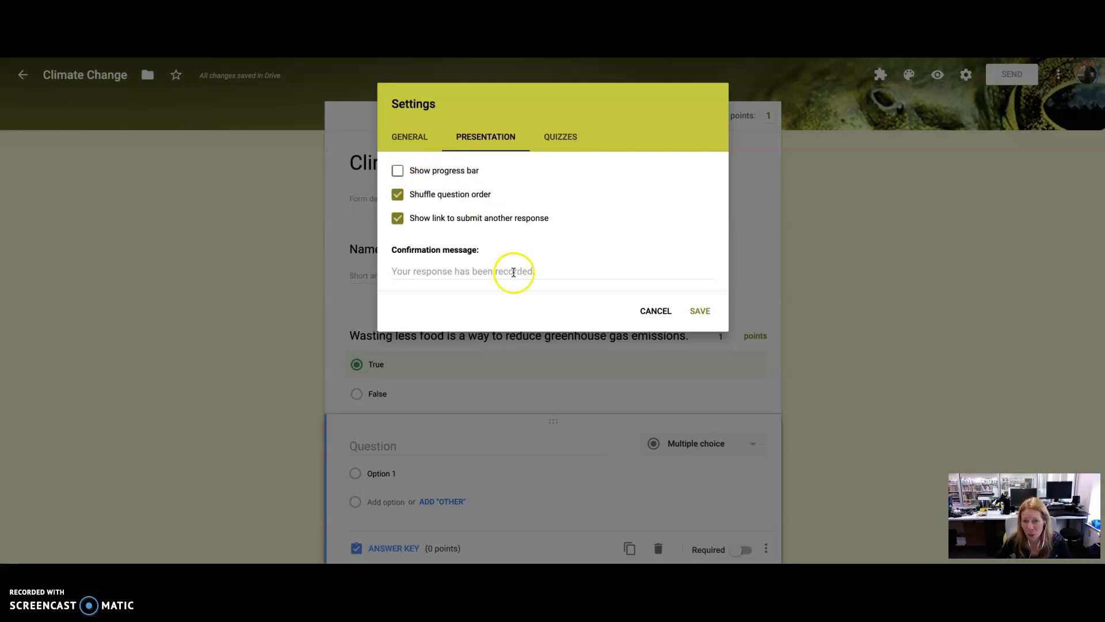
left_click(535, 268)
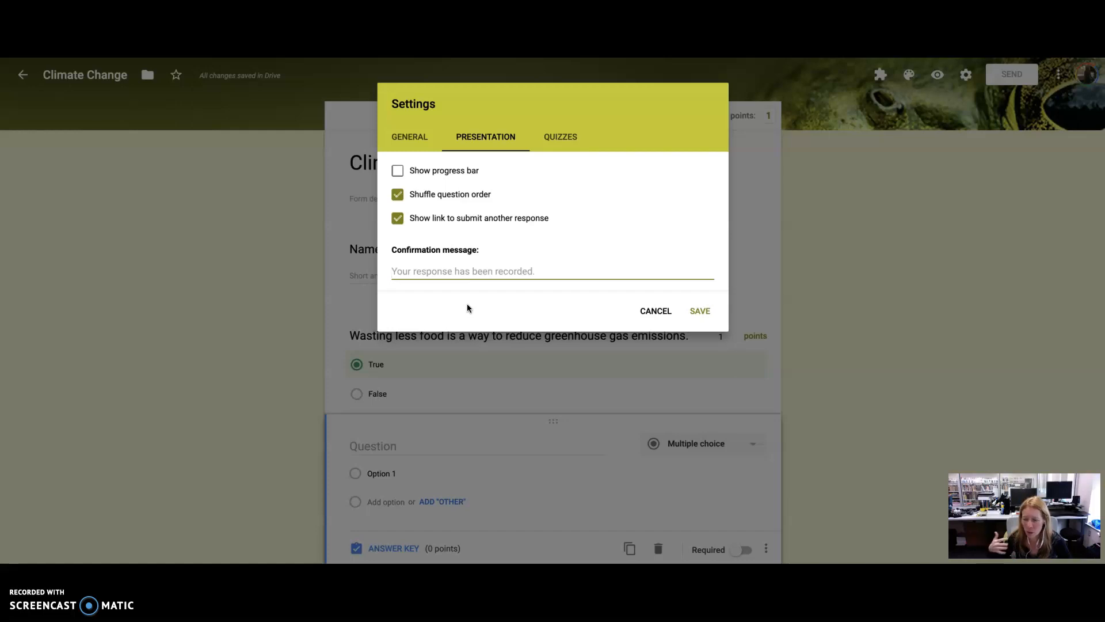
left_click(532, 261)
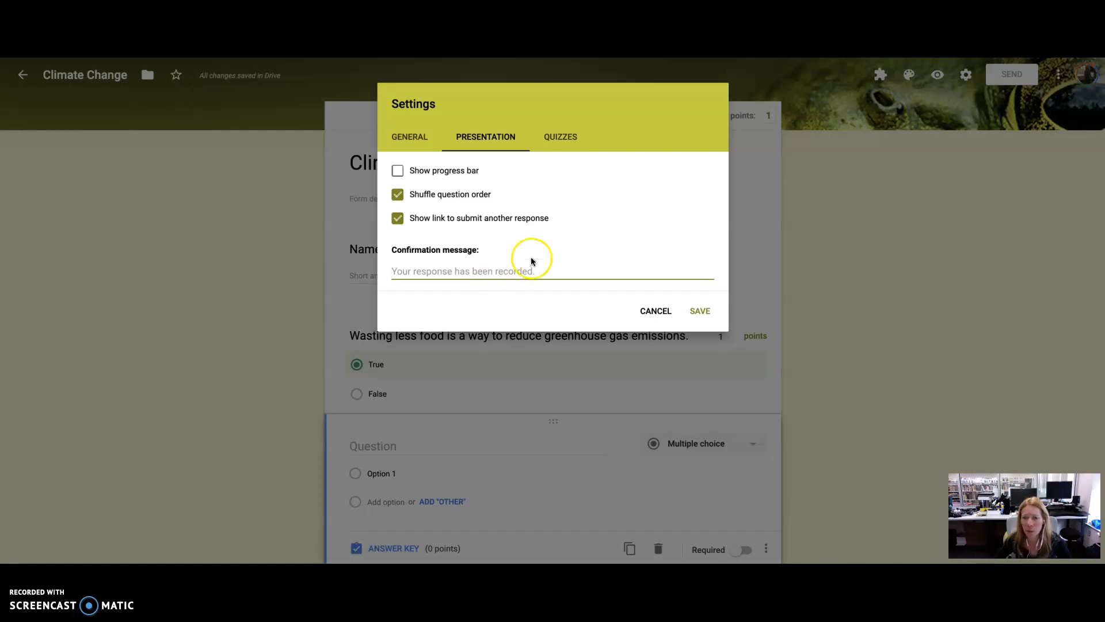
- Let respondents see missed questions, keep grade release immediately after each submission, and save the quiz settings
left_click(560, 137)
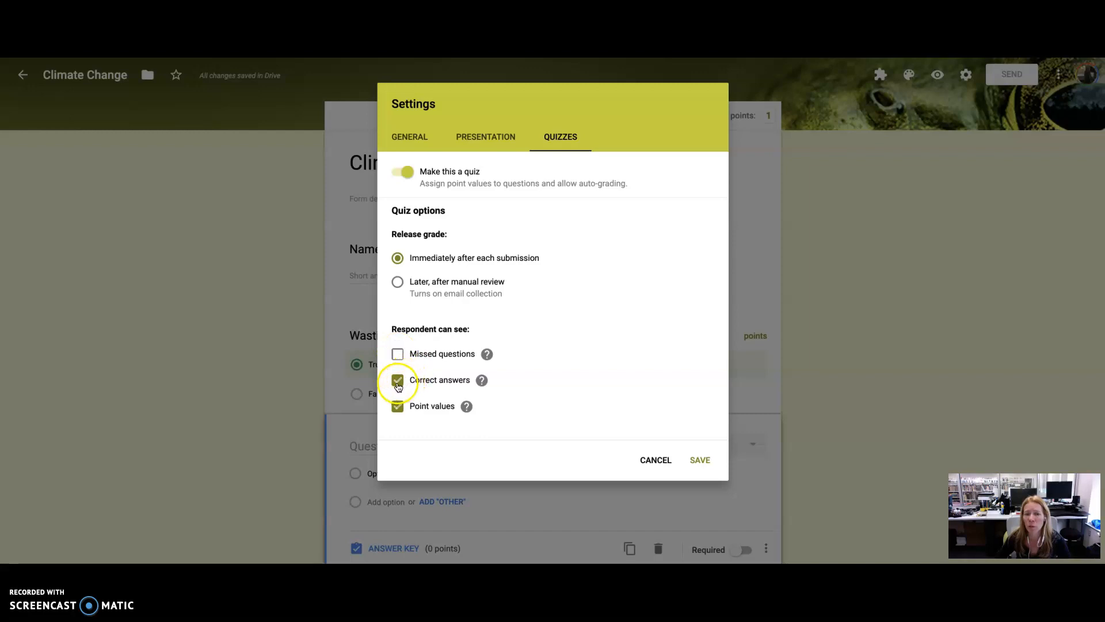
left_click(398, 354)
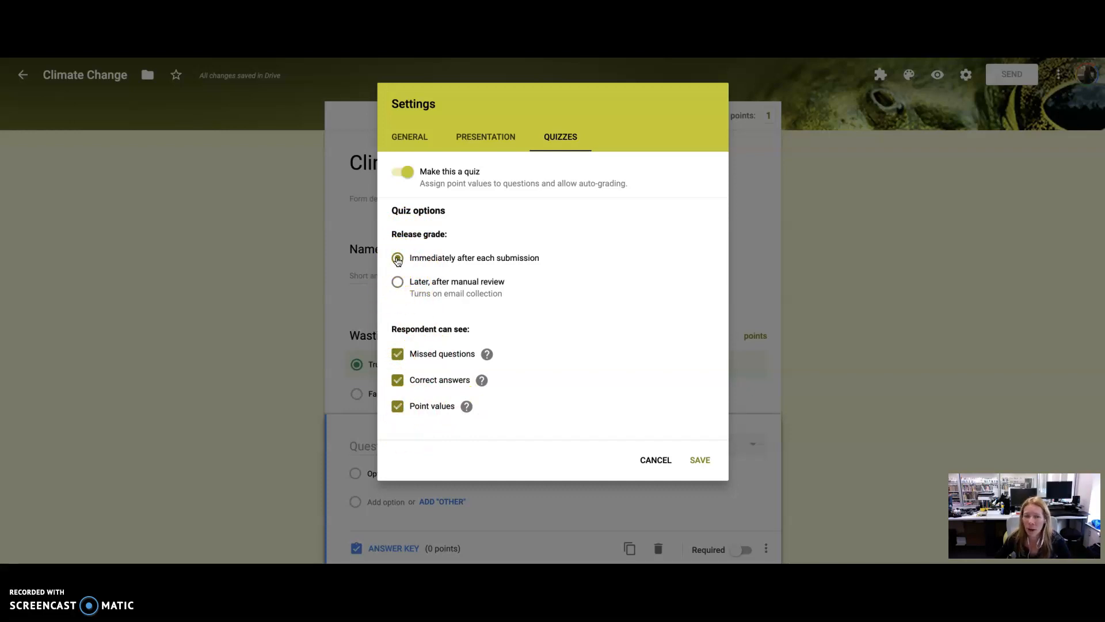
left_click(397, 282)
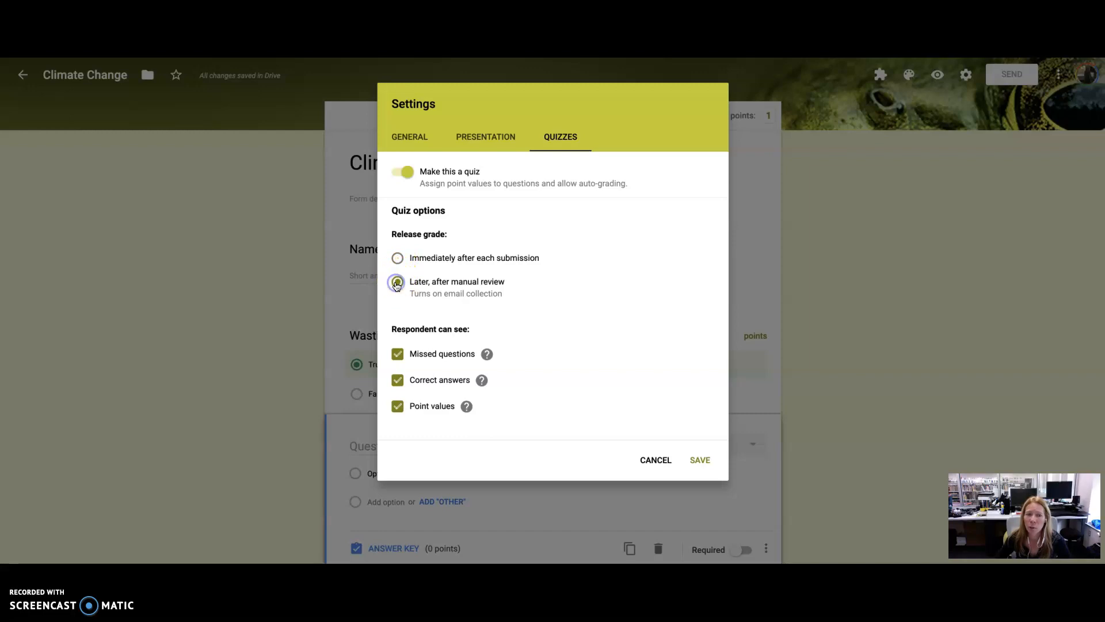
left_click(399, 258)
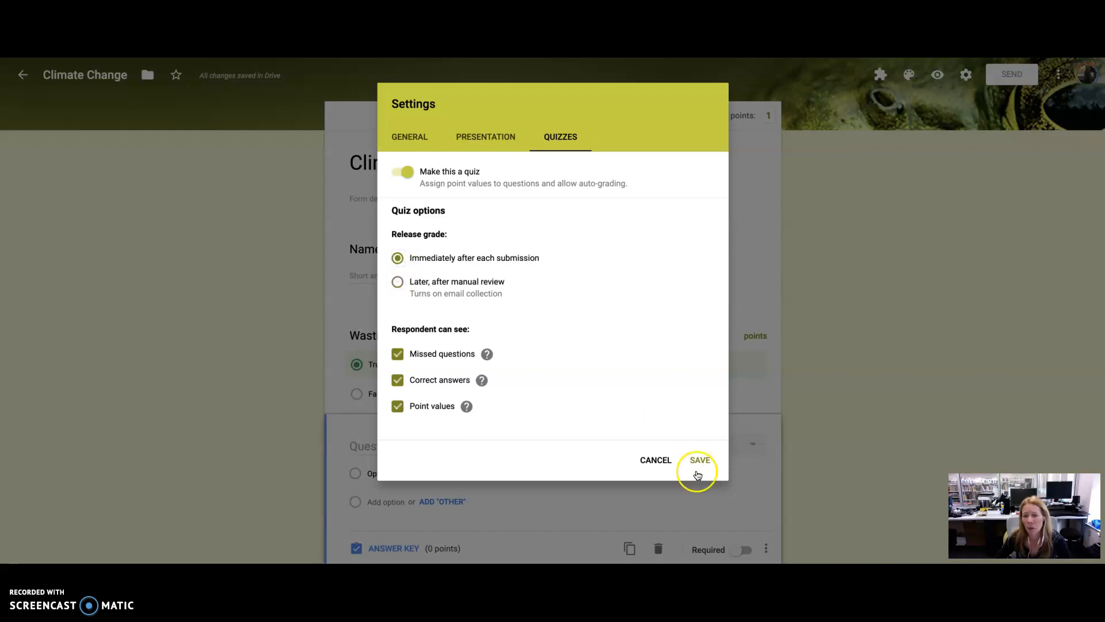
left_click(663, 464)
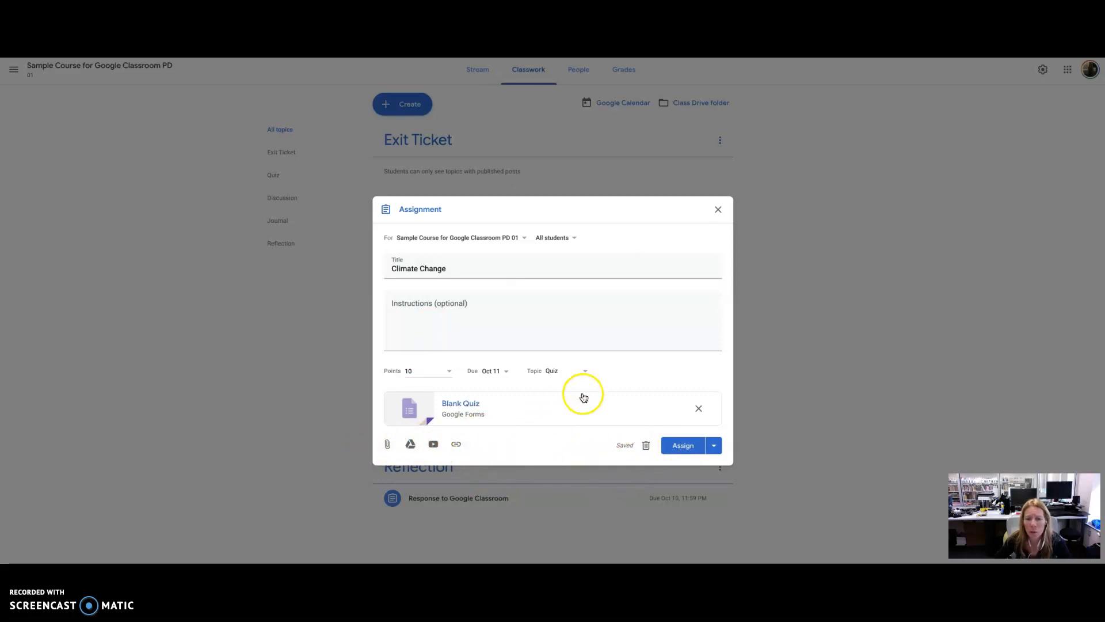
- Assign the Climate Change assignment to the class and open the Quiz topic to view it
left_click(685, 445)
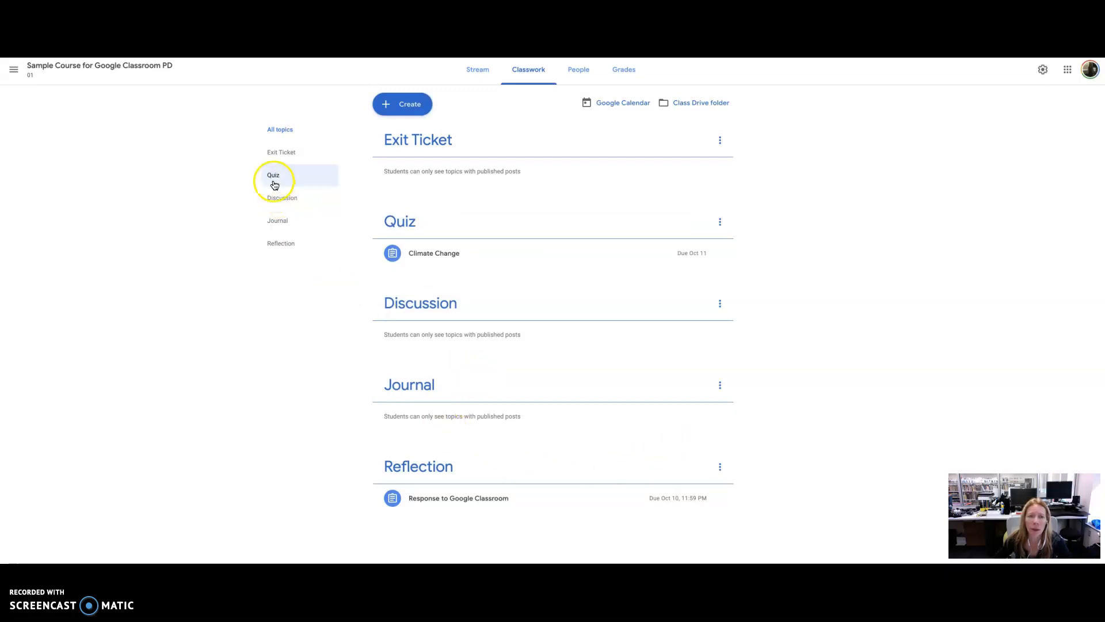
left_click(273, 178)
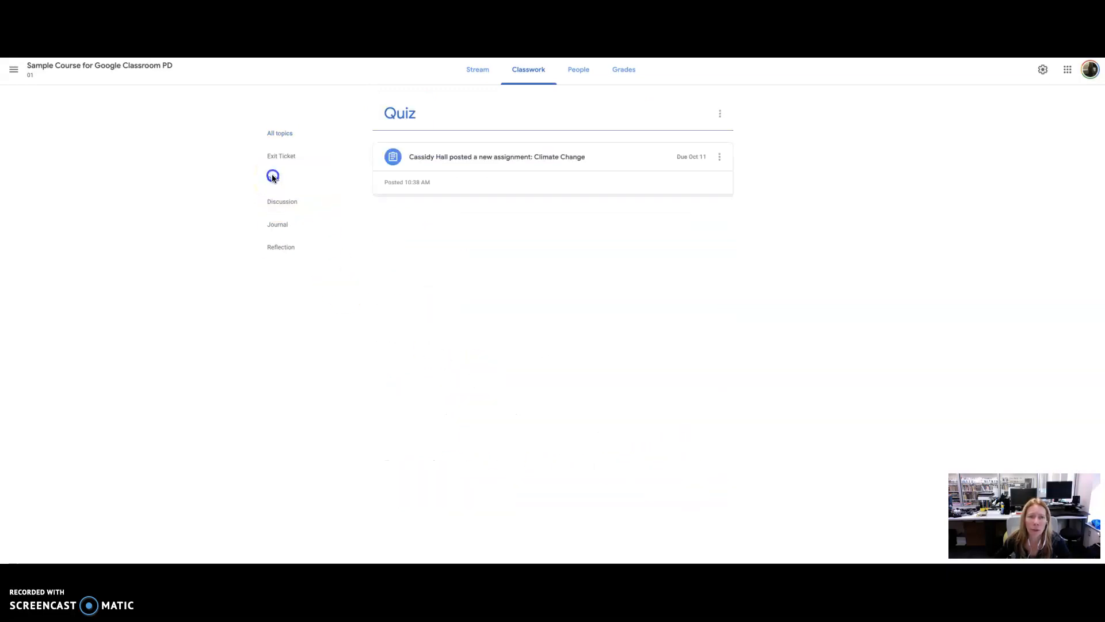